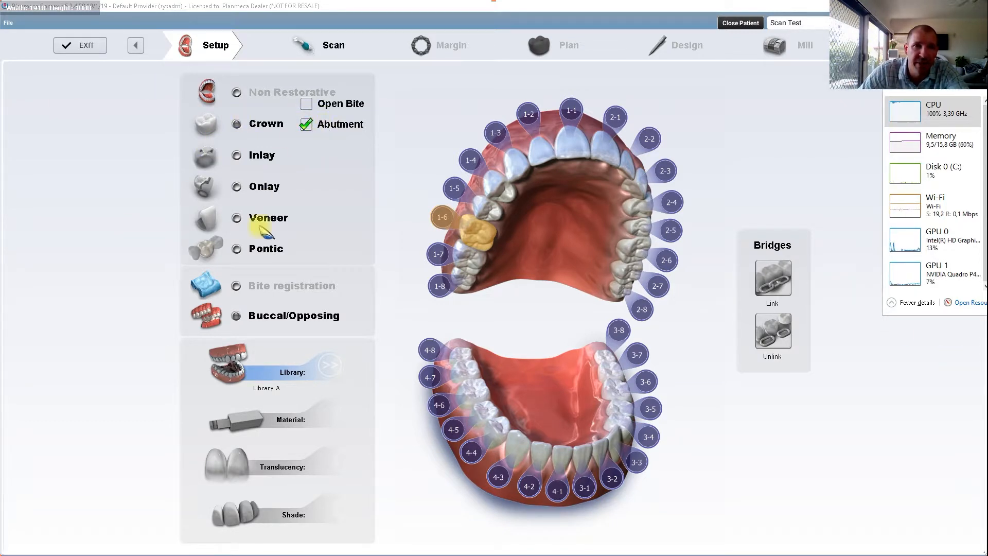
Step: Go to the scan stage and generate the model from the Buccal 1 scan
left_click(327, 45)
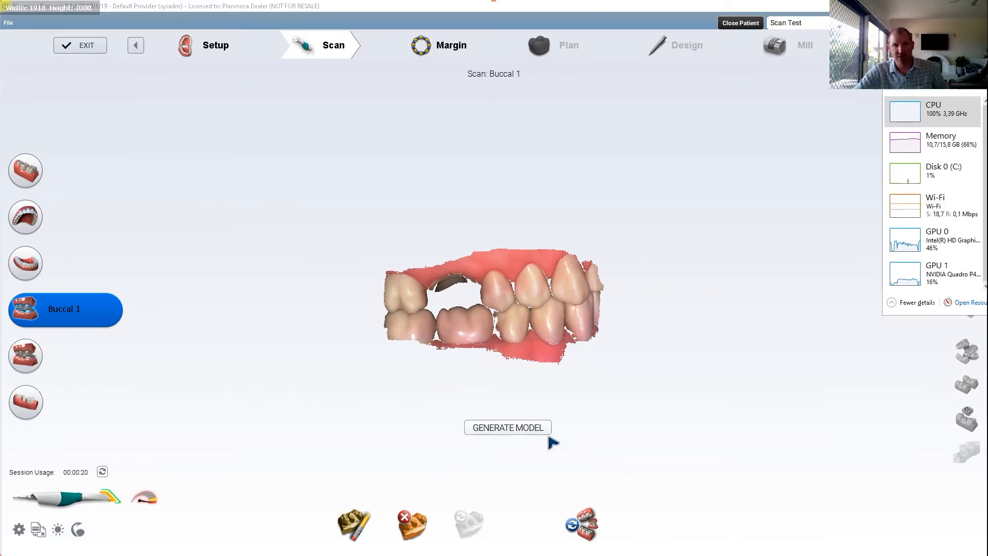
left_click(514, 431)
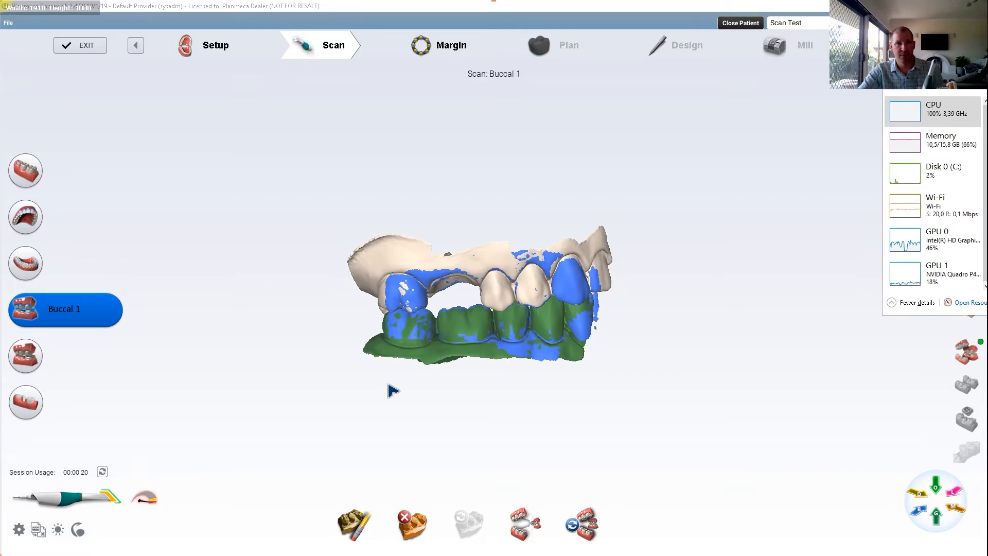
Step: Copy the upper data into the Scan Body scan and generate its model
left_click(23, 405)
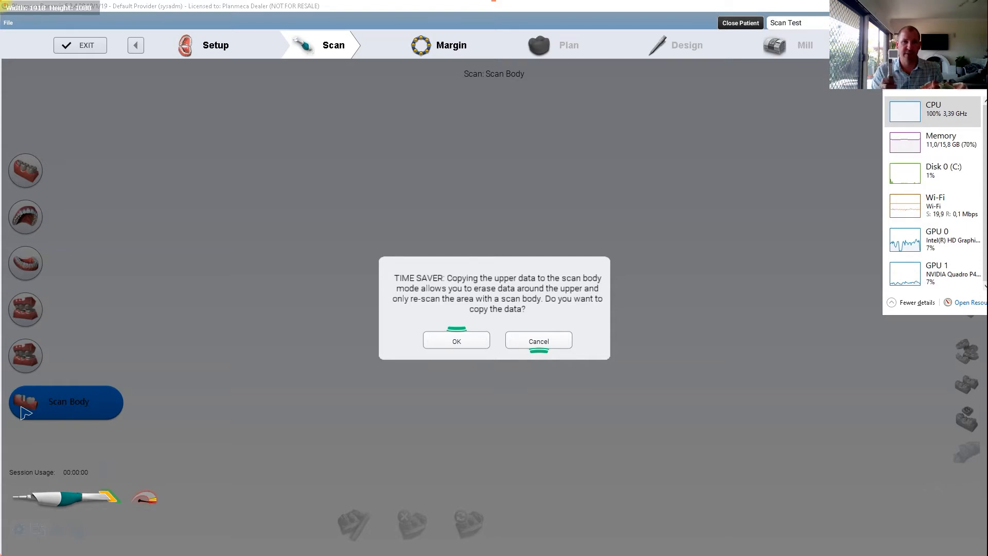
key("Return")
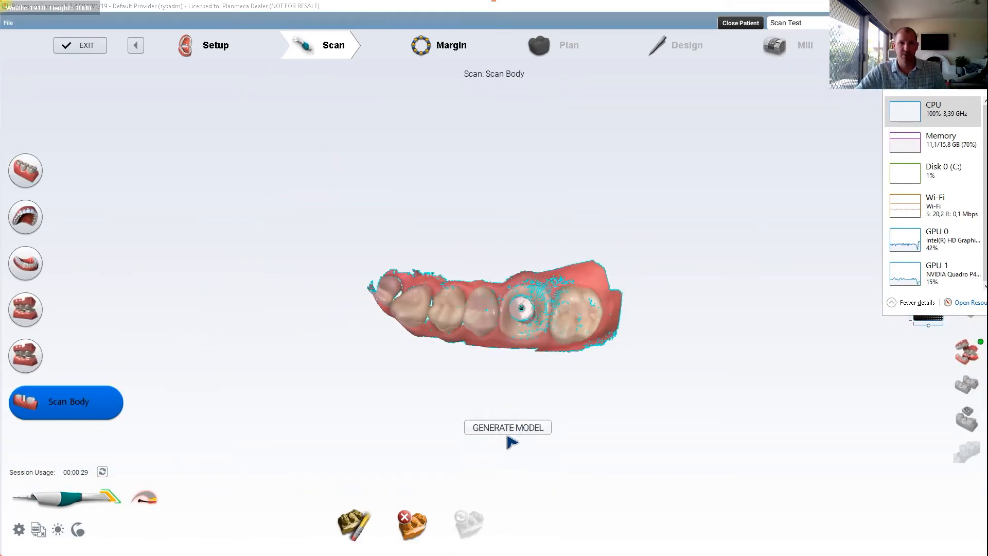
left_click(523, 428)
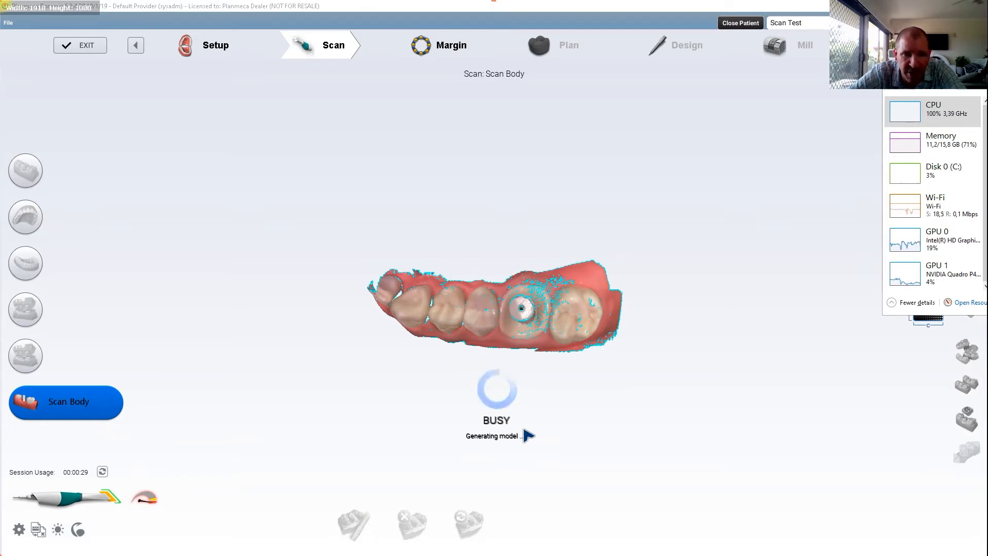
middle_click_drag(565, 305, 587, 230)
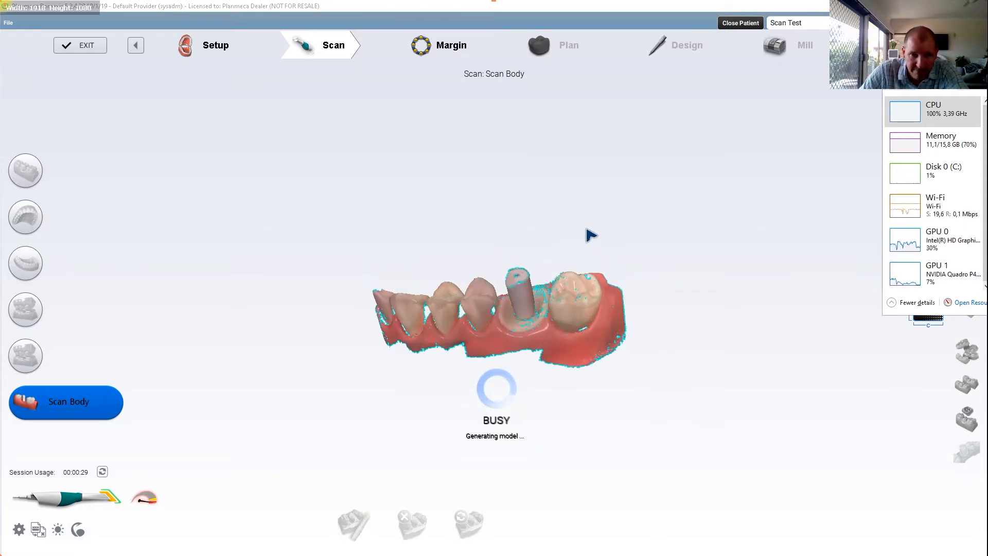
middle_click_drag(615, 256, 645, 283)
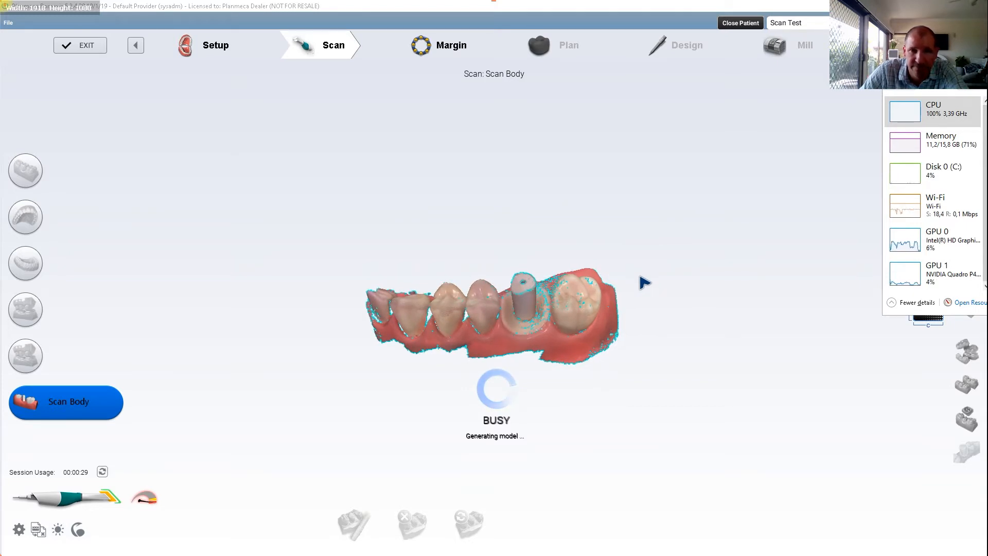
middle_click_drag(580, 288, 613, 409)
scroll(456, 249, "up", 5)
middle_click_drag(456, 251, 467, 294)
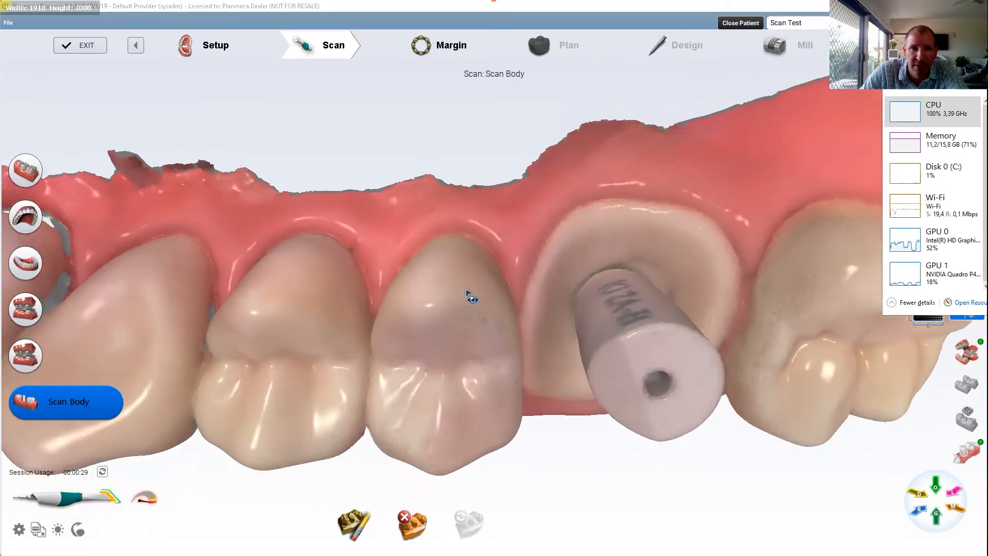
Step: Reorient the 1-6 model in the margin stage and check the orientation from the buccal and occlusal sides
left_click(419, 44)
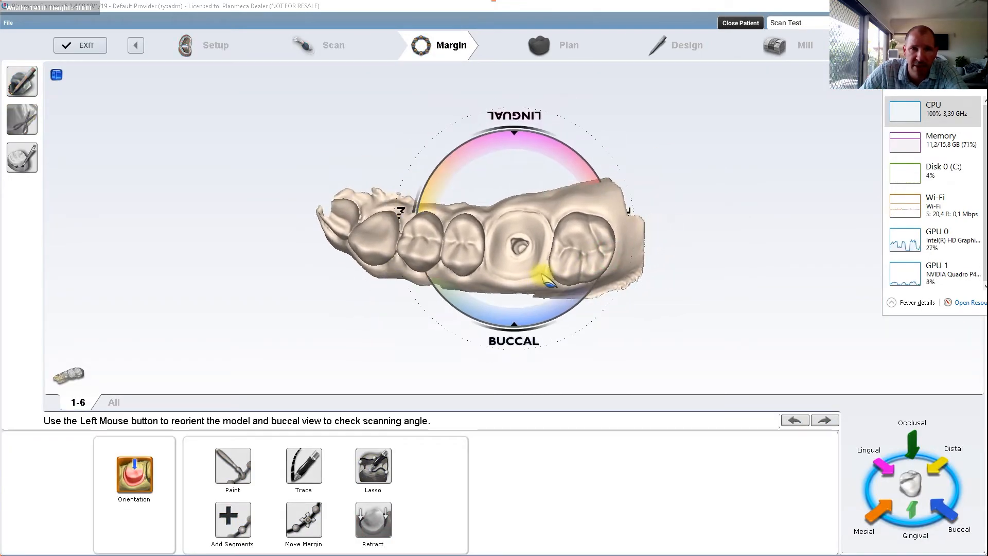
left_click_drag(542, 274, 489, 256)
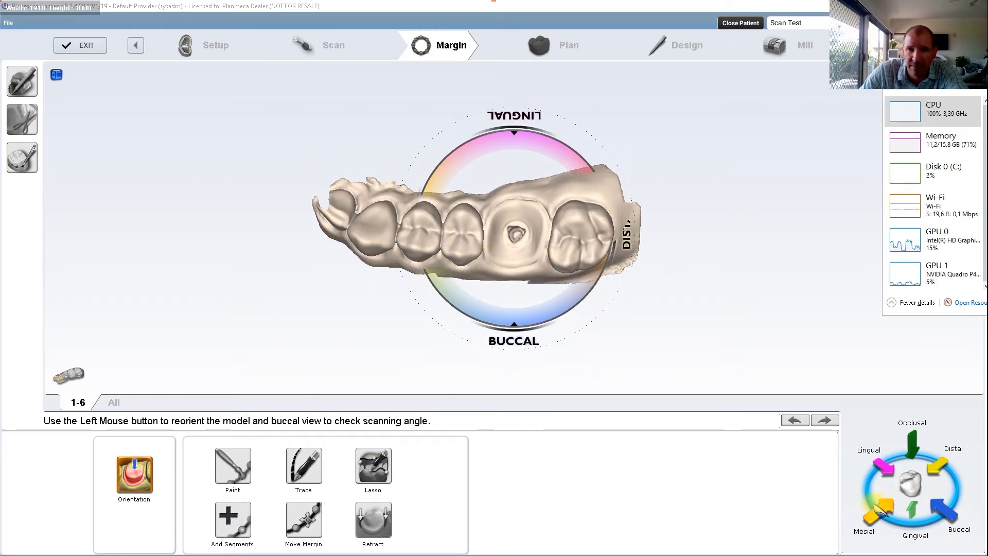
left_click(944, 508)
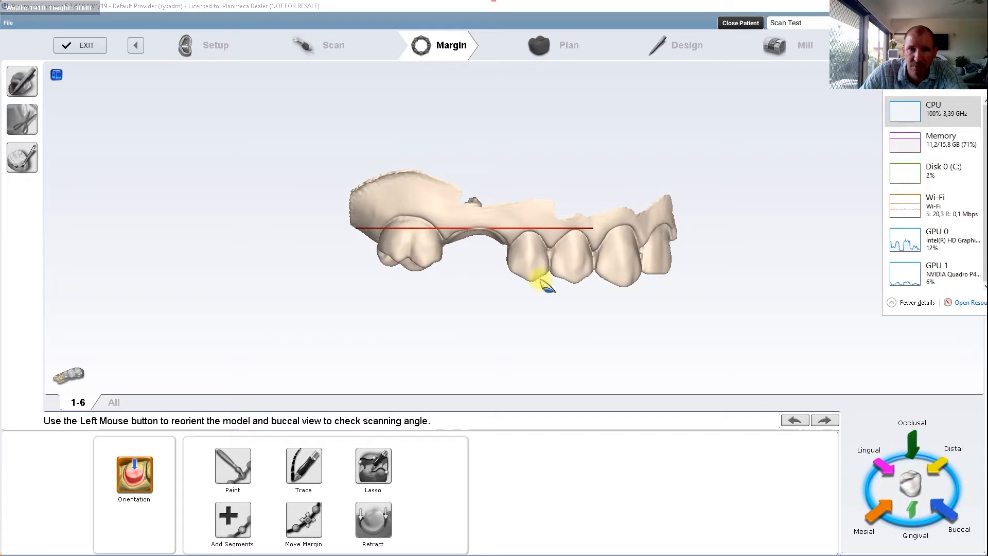
left_click(910, 442)
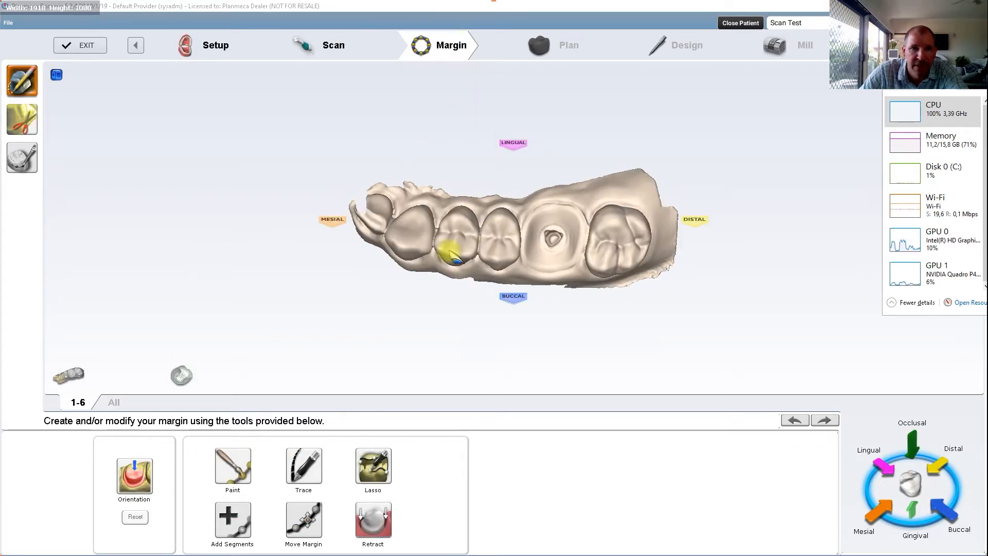
Step: Trace a closed margin line around the inside of the 1-6 implant site with the Trace tool
left_click(303, 466)
scroll(640, 216, "up", 4)
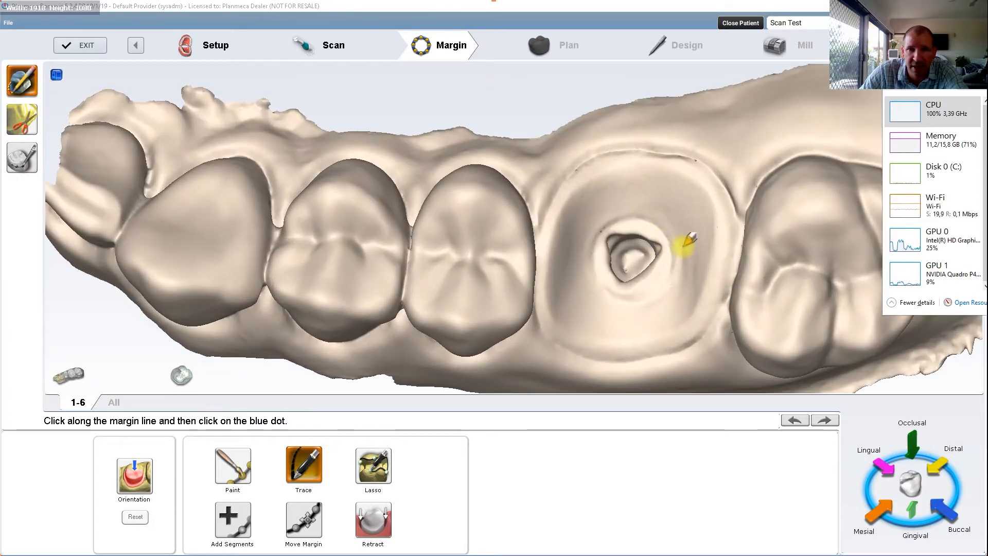
left_click(715, 247)
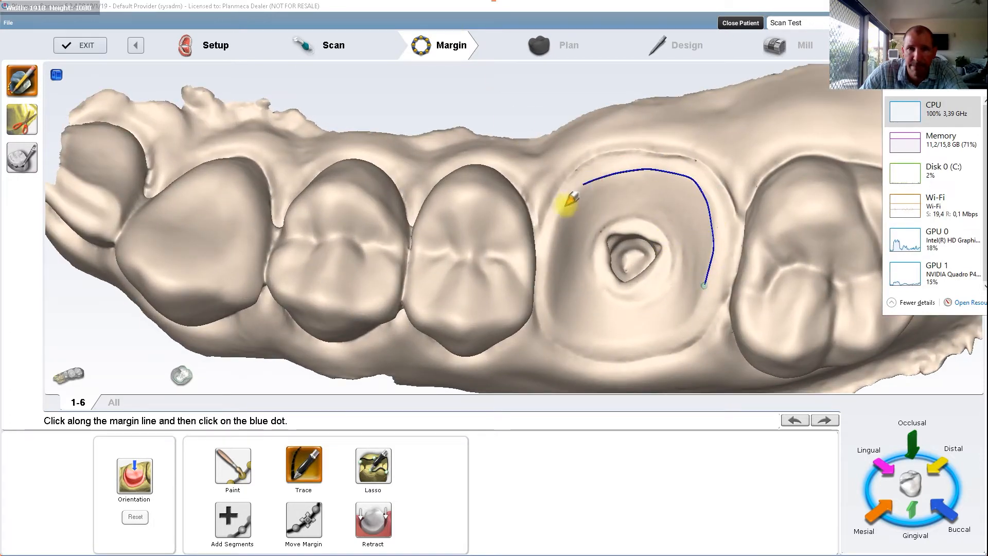
left_click(548, 280)
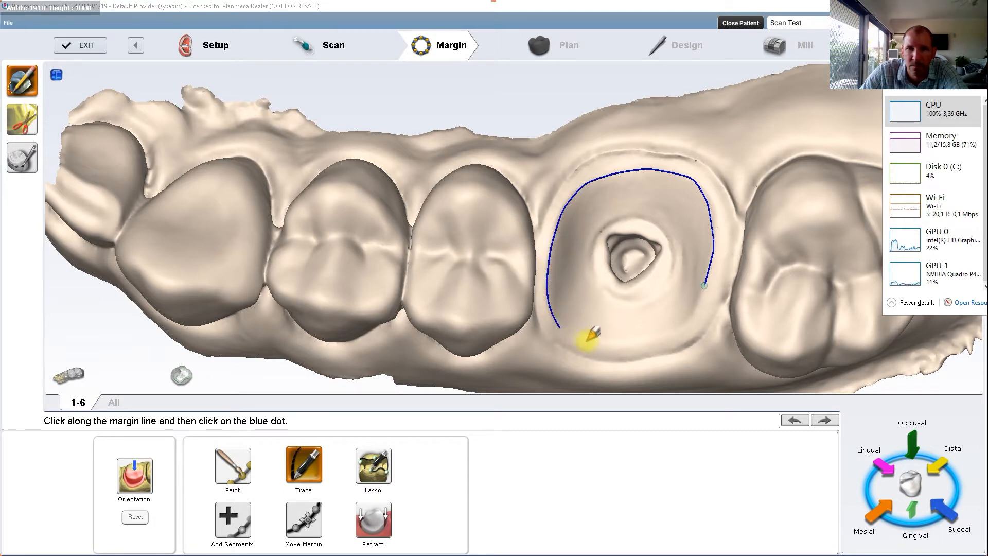
left_click(705, 283)
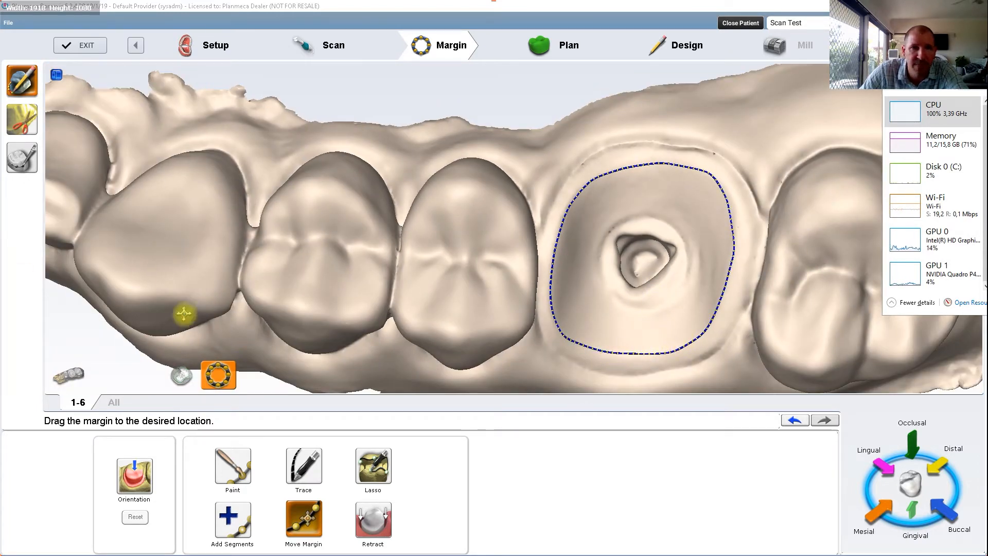
scroll(544, 141, "down", 3)
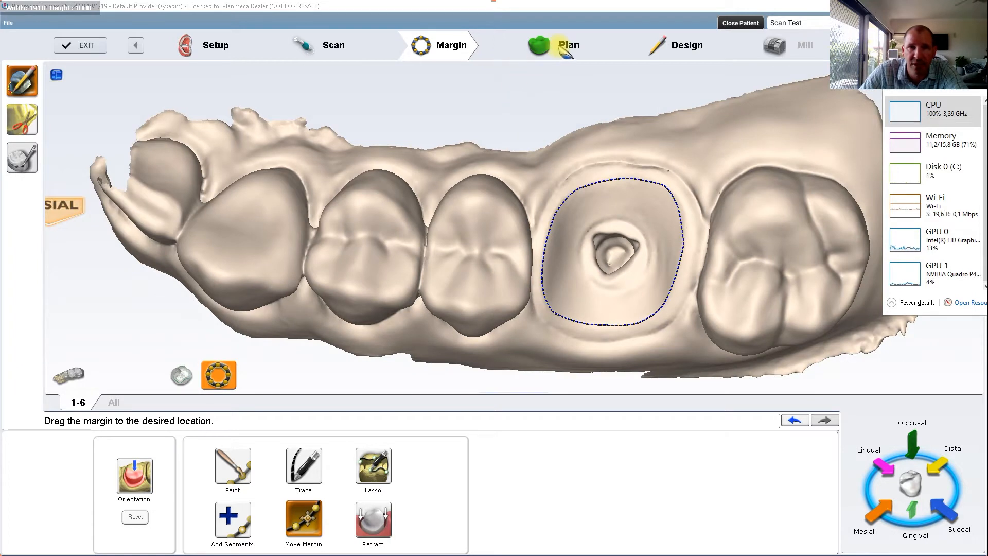
Step: In the plan stage, enlarge the 1-6 crown proposal and shift it slightly distally to fill the gap
left_click(561, 49)
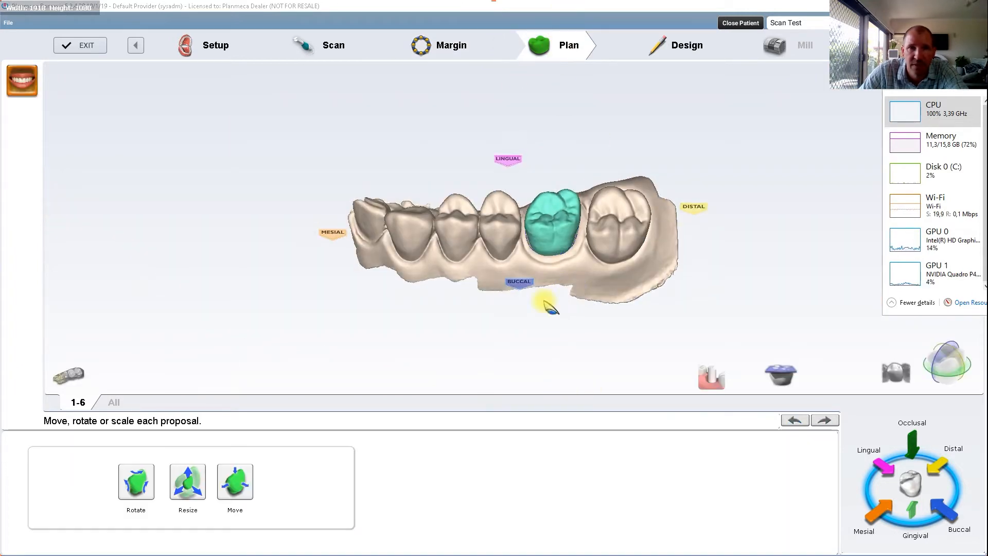
left_click(187, 481)
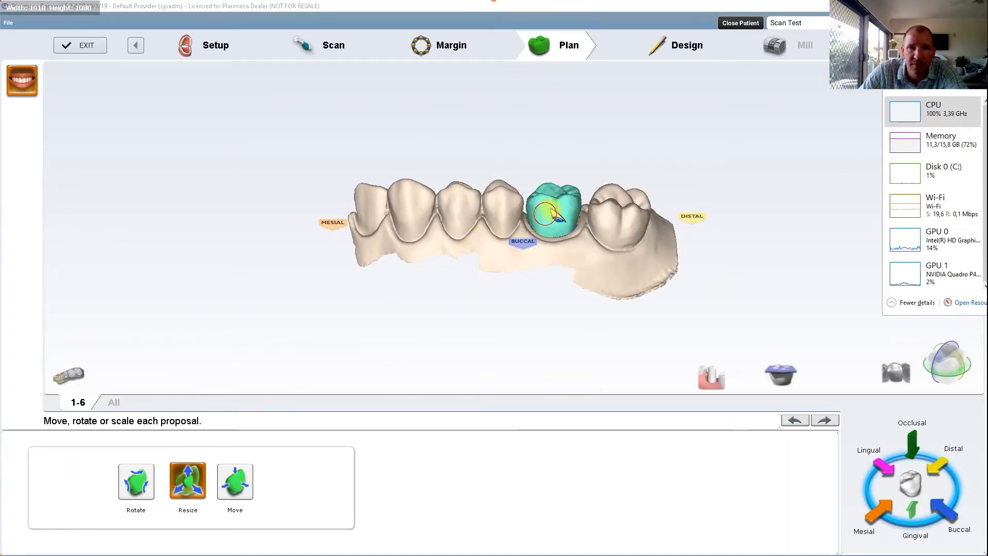
left_click_drag(552, 212, 560, 209)
left_click(235, 481)
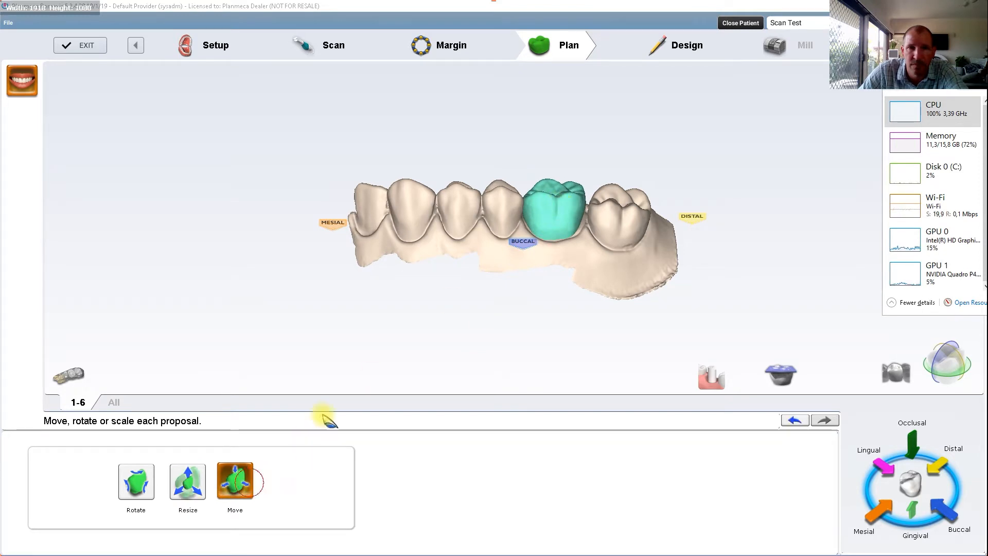
left_click_drag(563, 222, 565, 221)
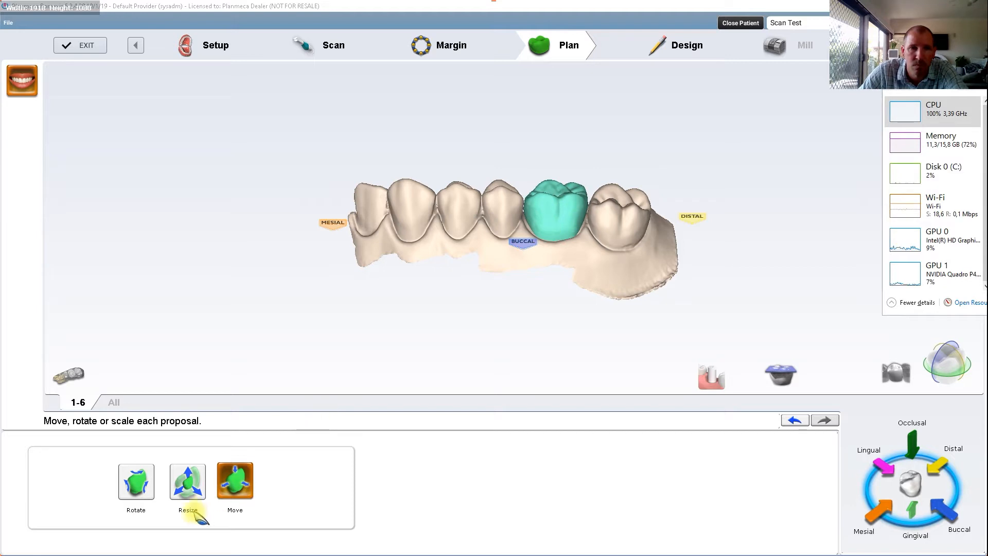
left_click(189, 478)
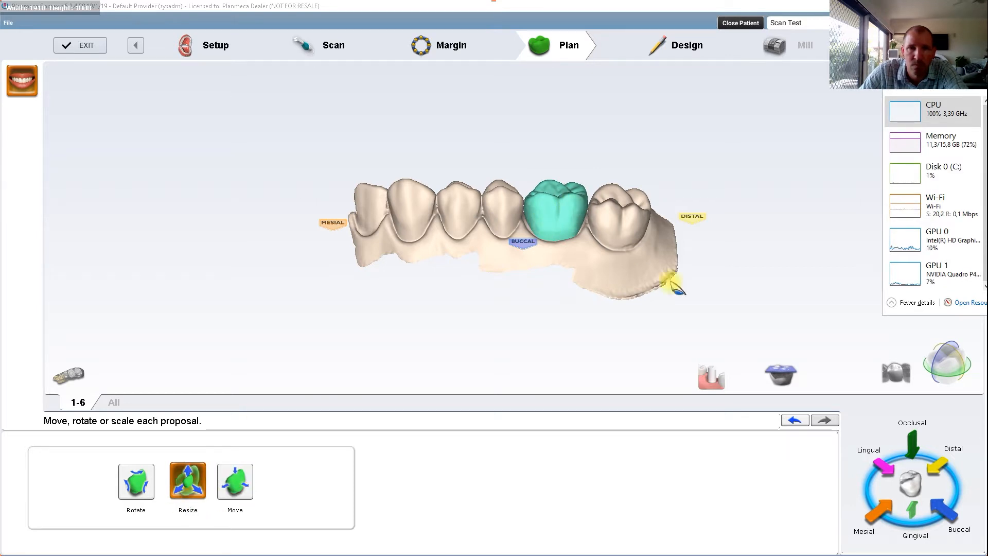
left_click(793, 371)
right_click_drag(639, 132, 630, 90)
Step: In the design stage, apply the Library A tooth shape to the 1-6 restoration
left_click(686, 49)
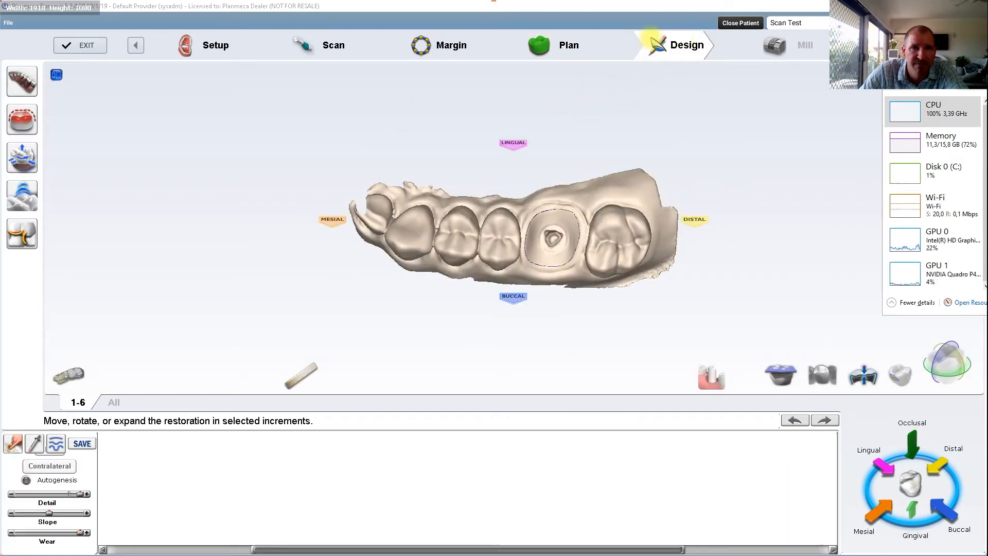
left_click(49, 448)
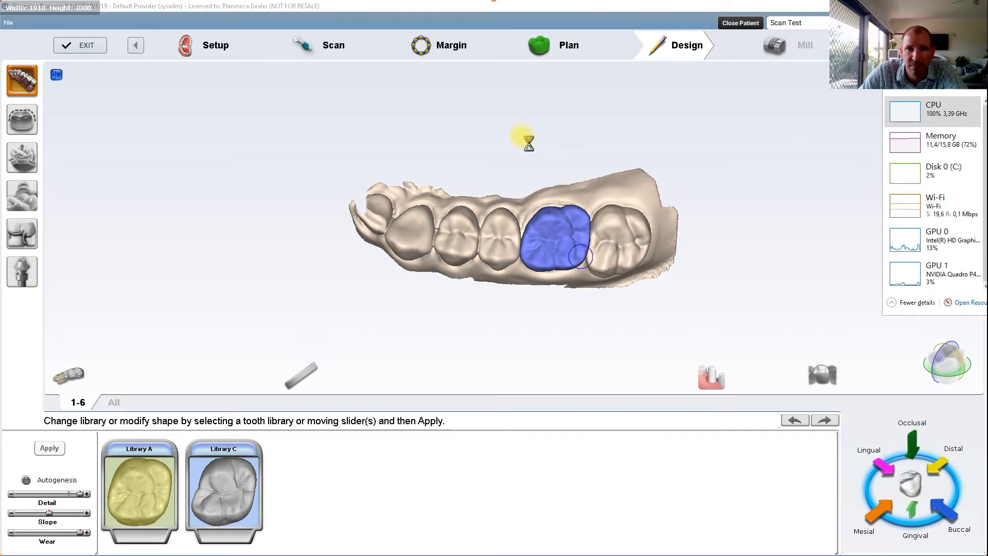
Step: Reposition the lingual cusp of the 1-6 crown with Move Feature to line up with the neighbouring teeth
right_click_drag(602, 266, 534, 299)
scroll(683, 272, "up", 3)
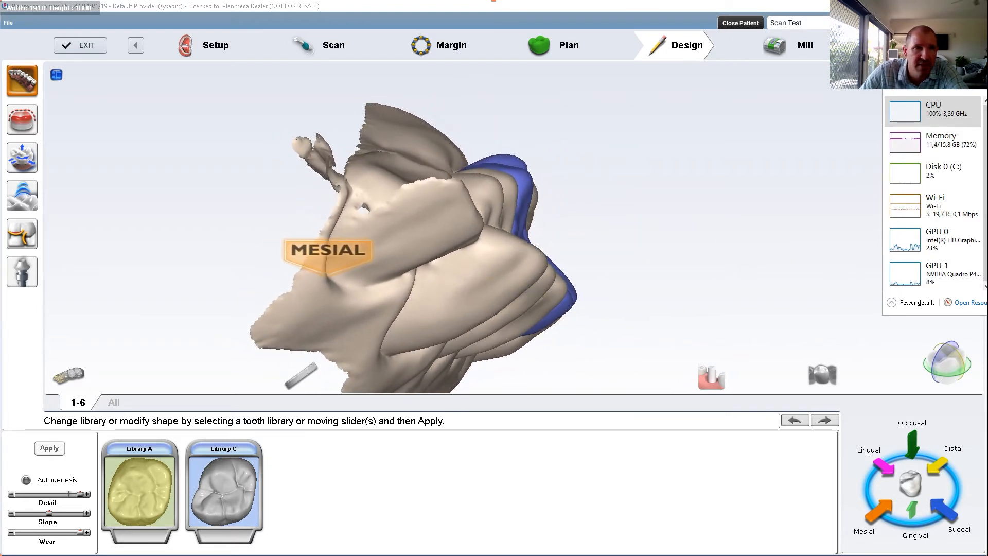
left_click(23, 194)
left_click(256, 462)
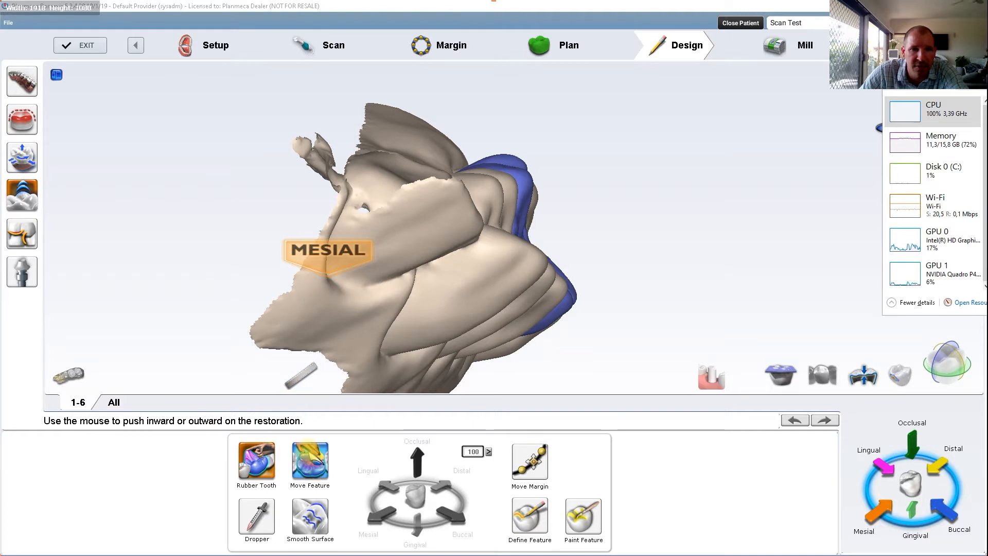
left_click(310, 462)
scroll(557, 275, "up", 3)
left_click(530, 140)
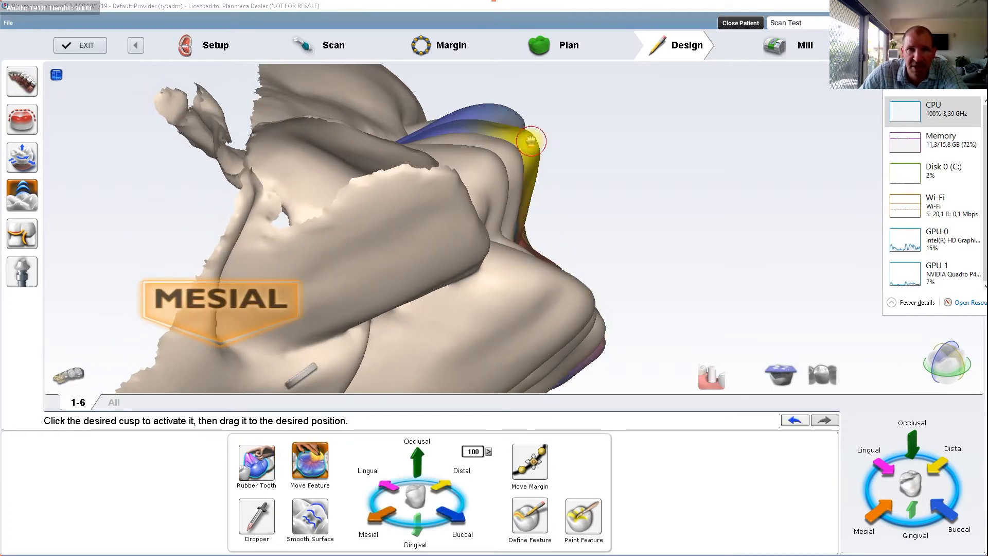
mouse_move(526, 140)
left_mouse_down()
mouse_move(512, 119)
mouse_move(518, 137)
left_mouse_up()
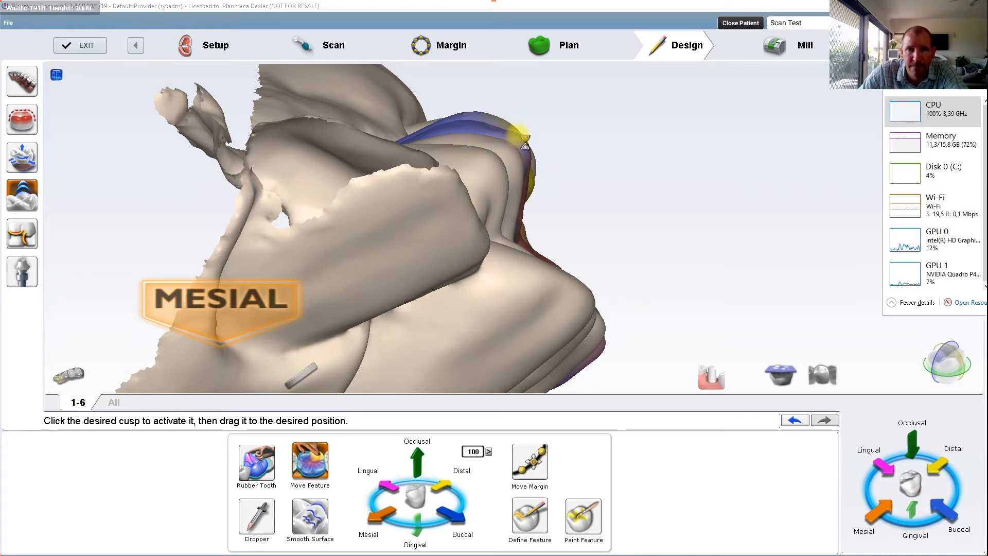
Step: Reposition the buccal cusps and the central occlusal area of the 1-6 crown with Move Feature
right_click_drag(515, 276, 620, 358)
left_click_drag(607, 346, 604, 335)
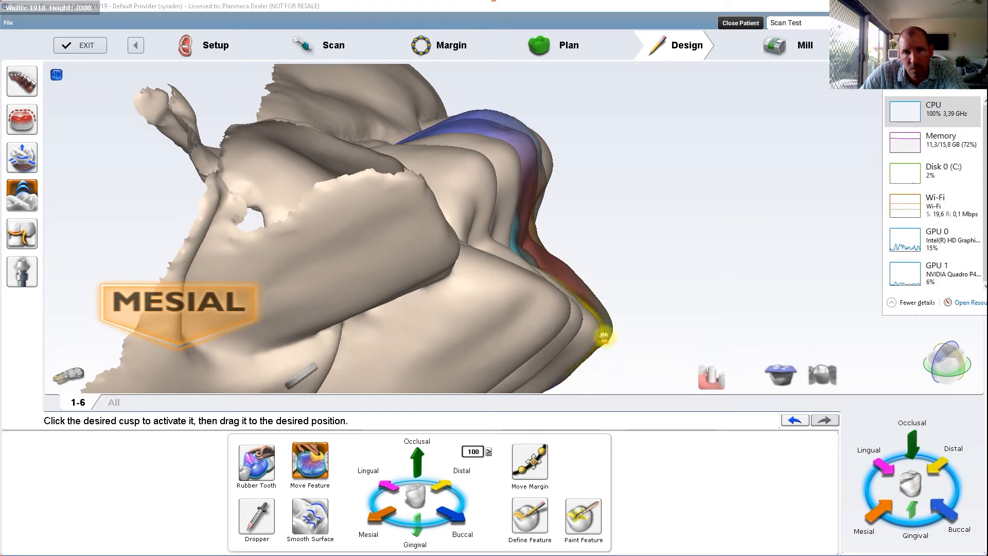
left_click_drag(607, 333, 595, 310)
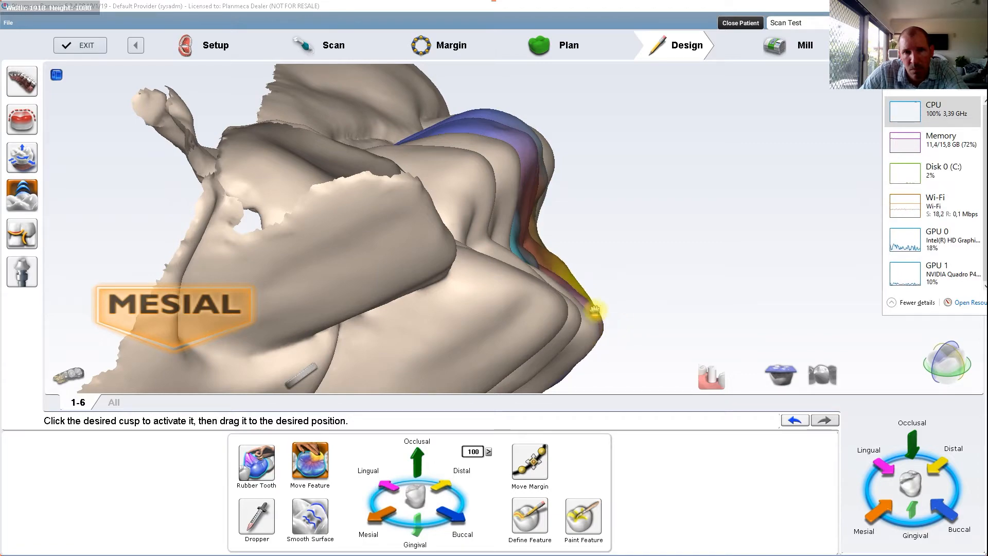
right_click_drag(598, 311, 678, 207)
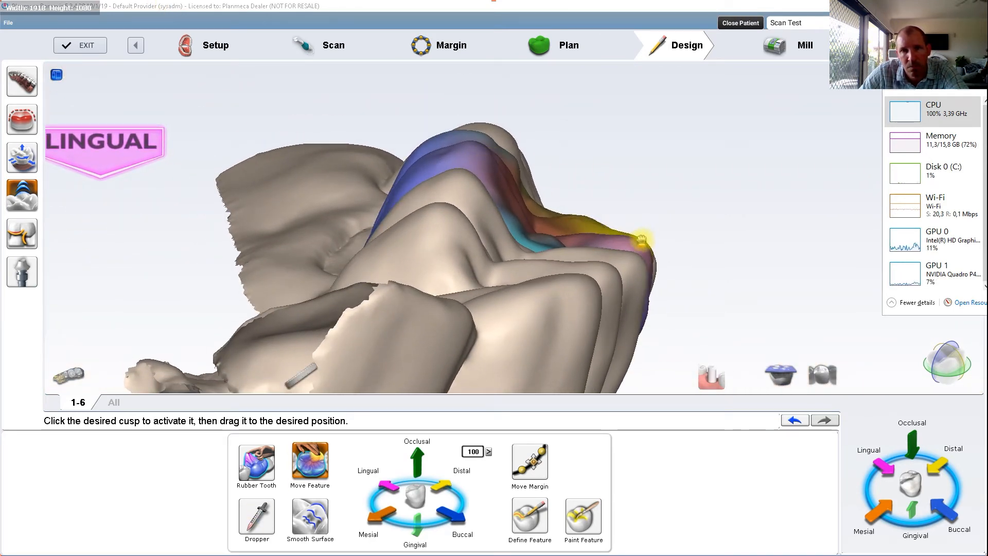
right_click_drag(468, 317, 414, 289)
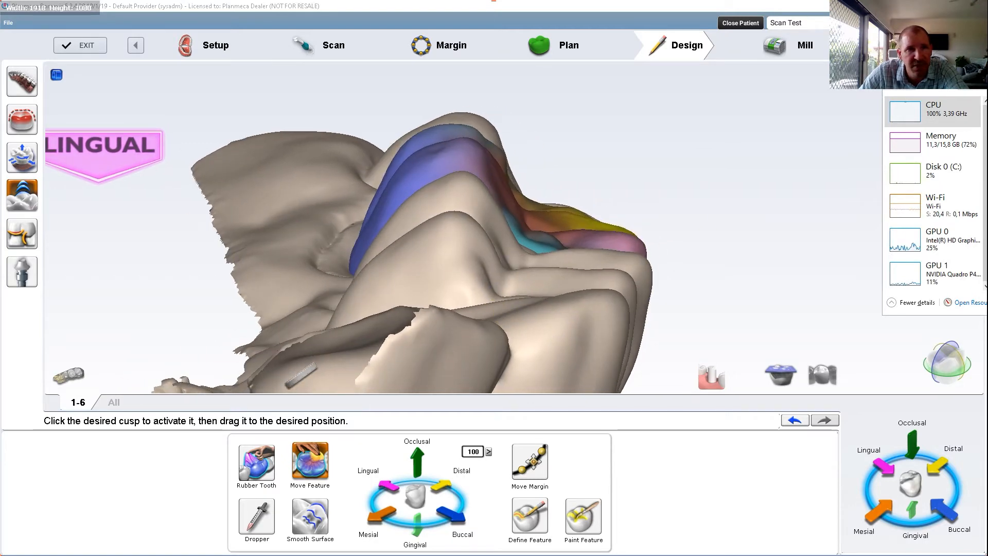
right_click_drag(537, 242, 543, 226)
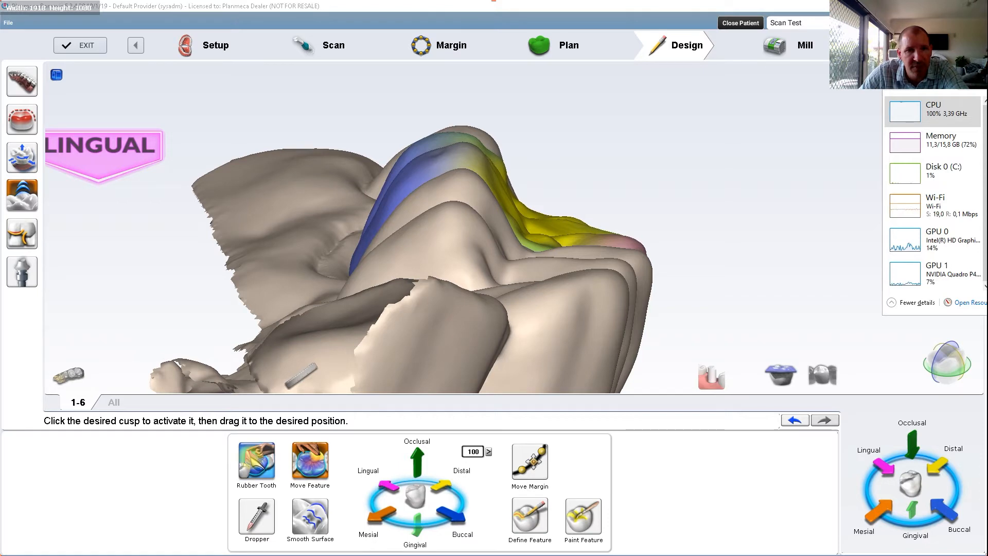
Step: Reshape the mesial and distal marginal ridges of the 1-6 crown with Rubber Tooth to follow the neighbouring teeth
left_click(256, 462)
scroll(542, 257, "up", 5)
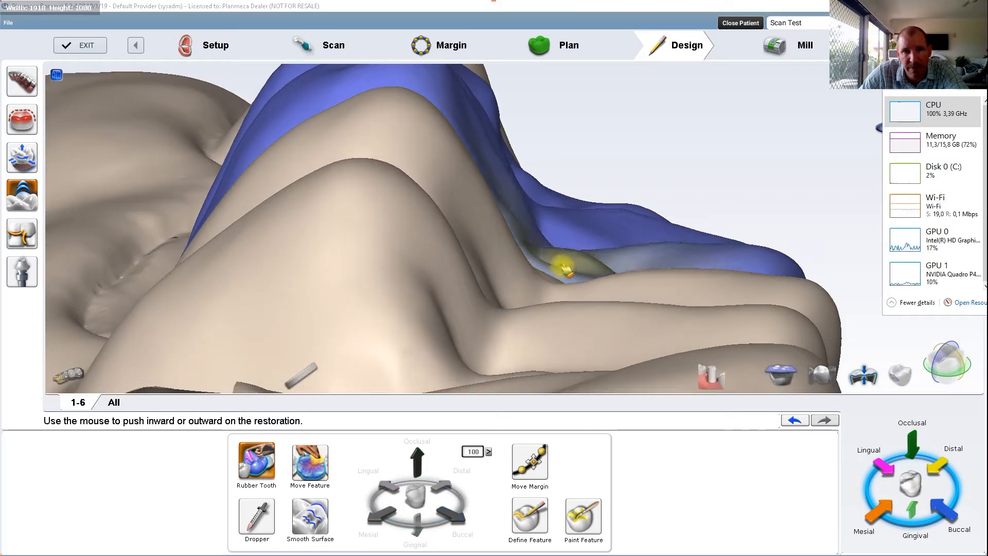
right_click_drag(569, 275, 669, 332)
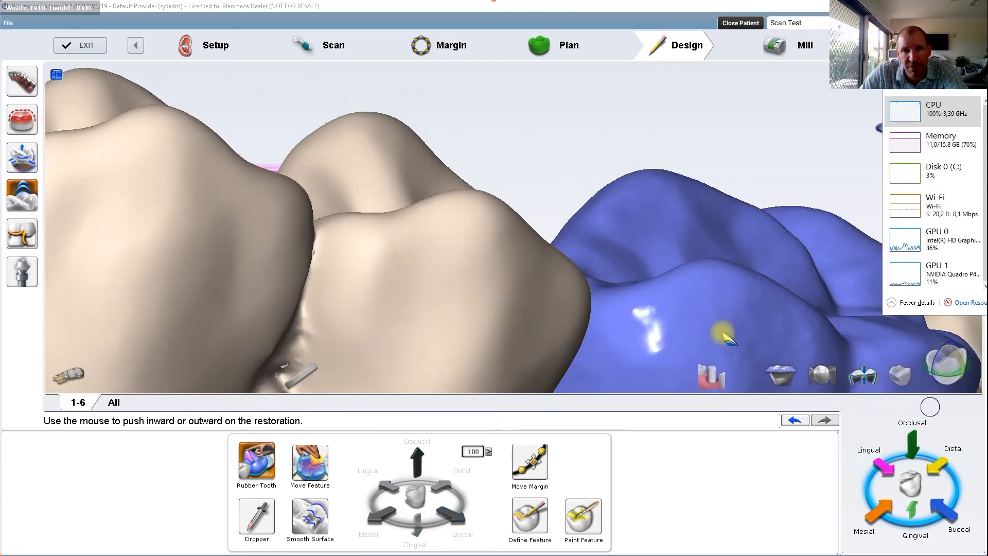
right_click_drag(308, 321, 648, 291)
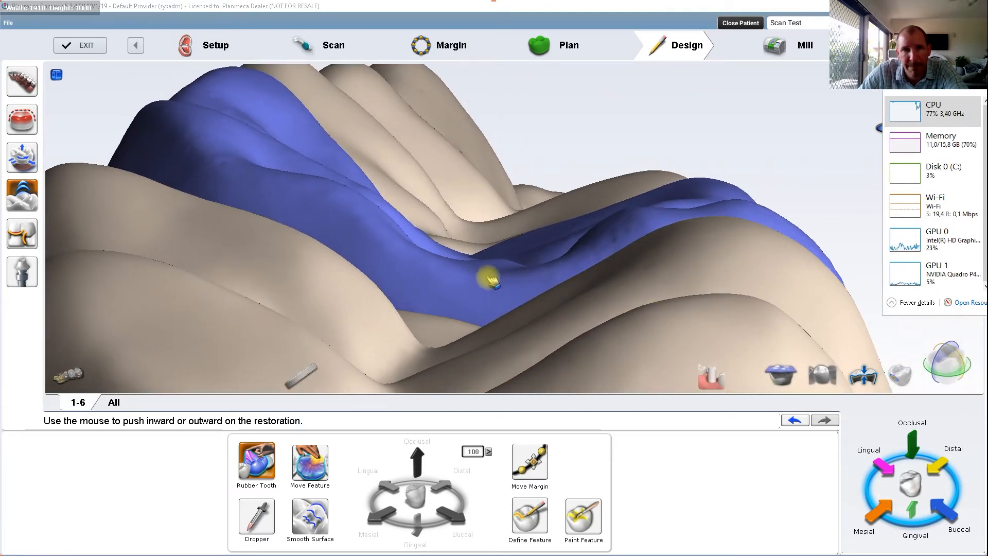
left_click_drag(476, 292, 471, 310)
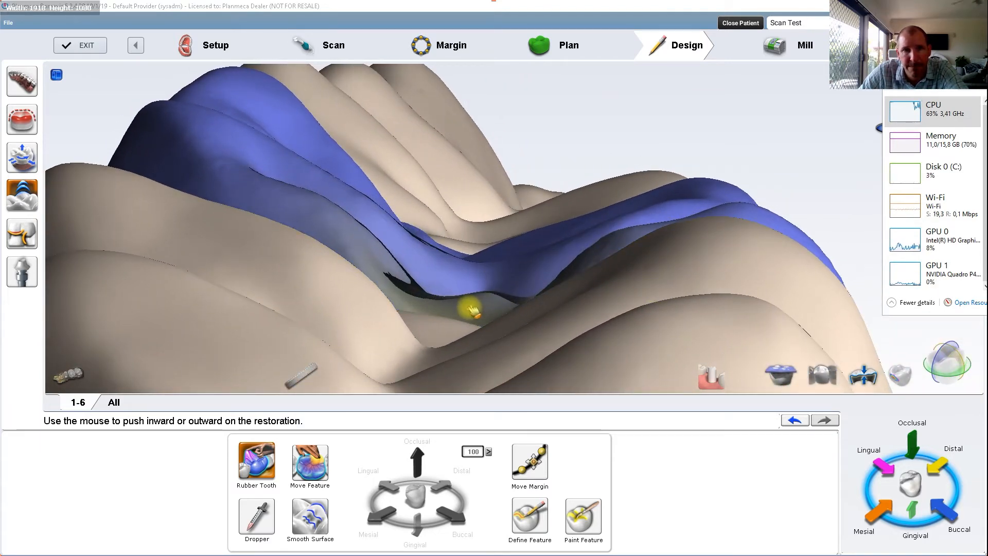
right_click_drag(563, 319, 185, 40)
scroll(492, 186, "up", 3)
right_click_drag(512, 252, 466, 234)
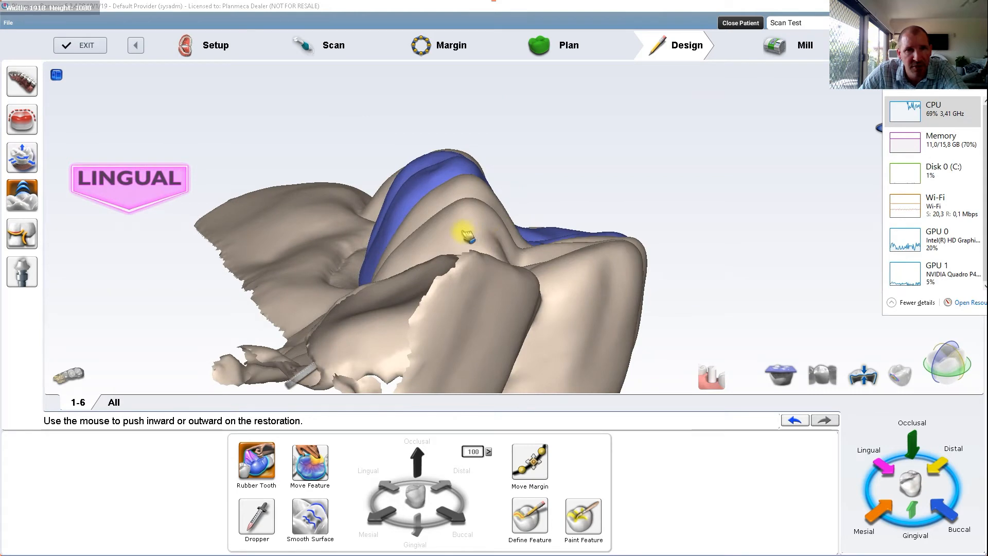
Step: Move Task Manager across the screen and bring the crown design window in front of it
scroll(466, 234, "up", 4)
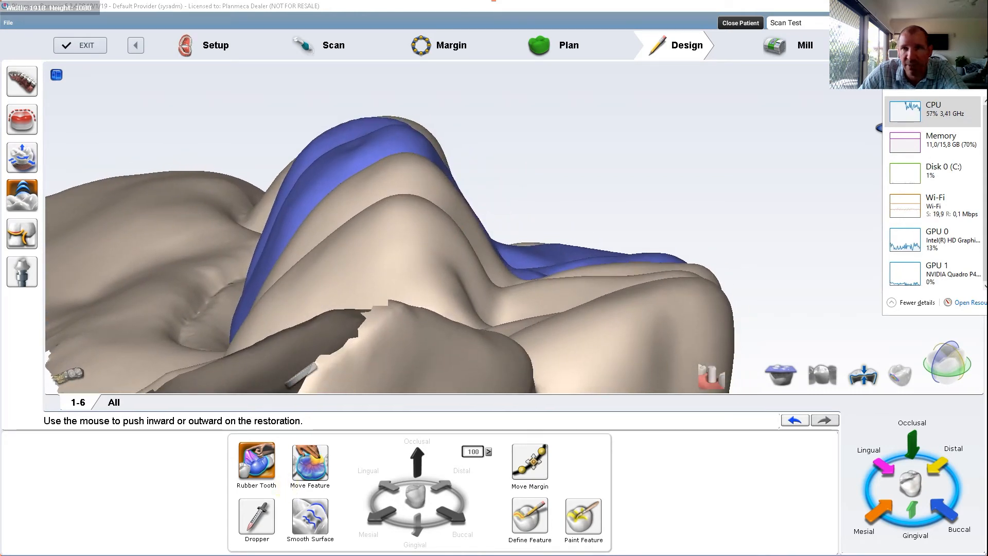
left_click_drag(964, 65, 483, 62)
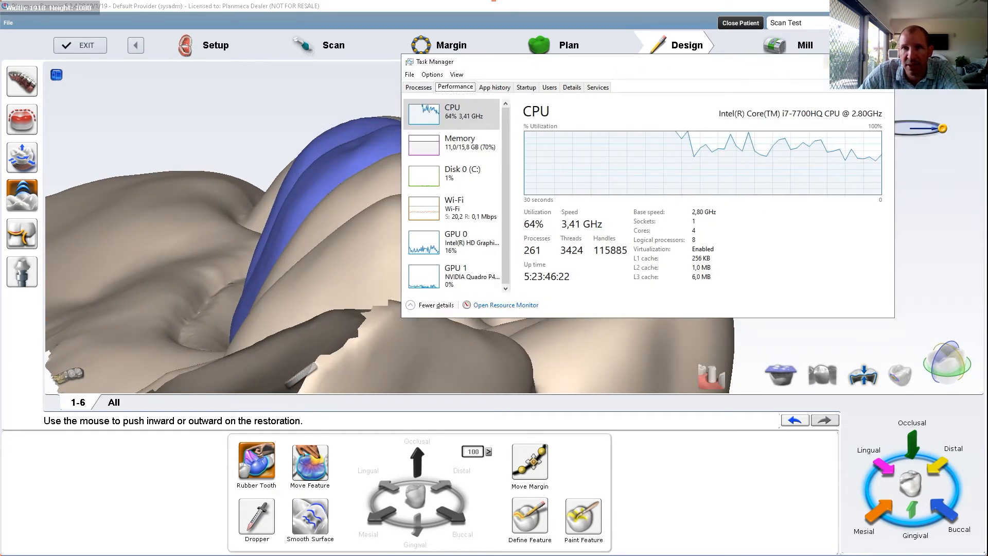
left_click(904, 129)
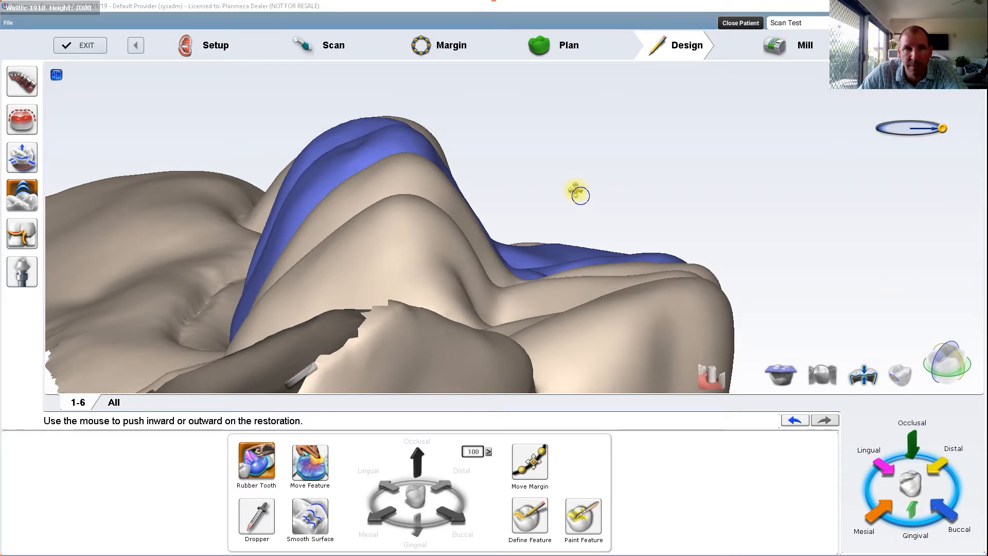
Step: Push in the lingual surface of the 1-6 crown with Rubber Tooth to line it up with the adjacent teeth
right_click_drag(578, 192, 565, 159)
left_click_drag(942, 129, 939, 129)
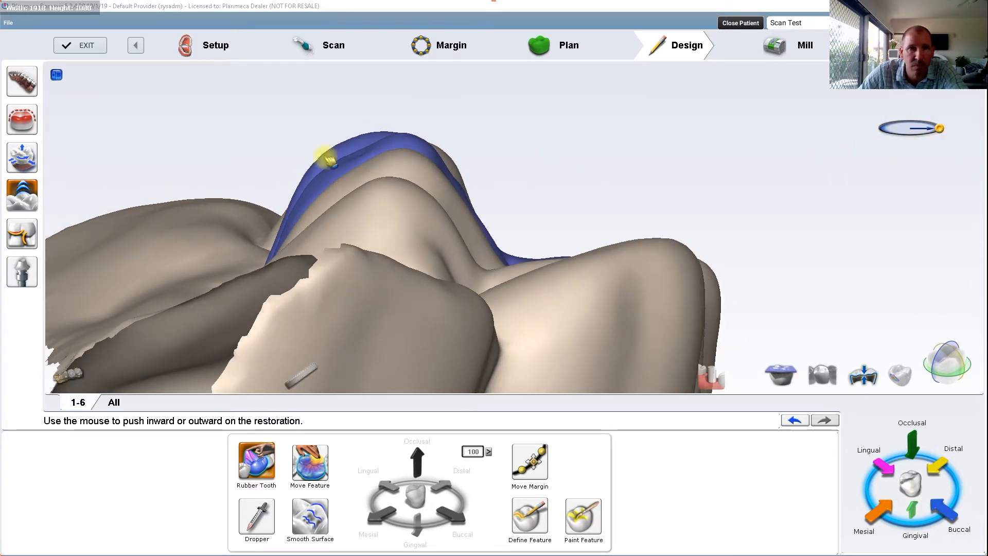
mouse_move(315, 164)
left_mouse_down()
mouse_move(349, 152)
mouse_move(342, 166)
mouse_move(371, 147)
mouse_move(326, 193)
left_mouse_up()
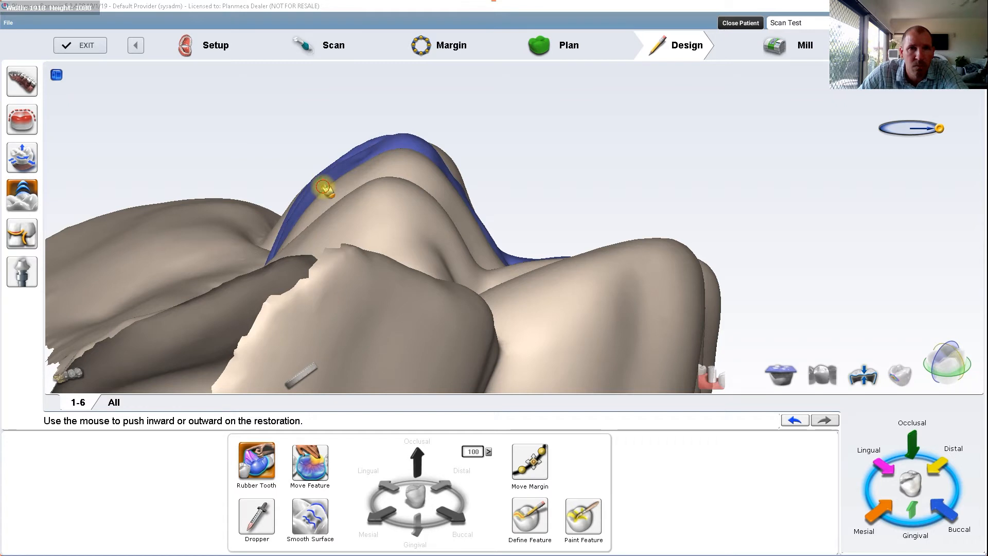
right_click_drag(326, 191, 304, 196)
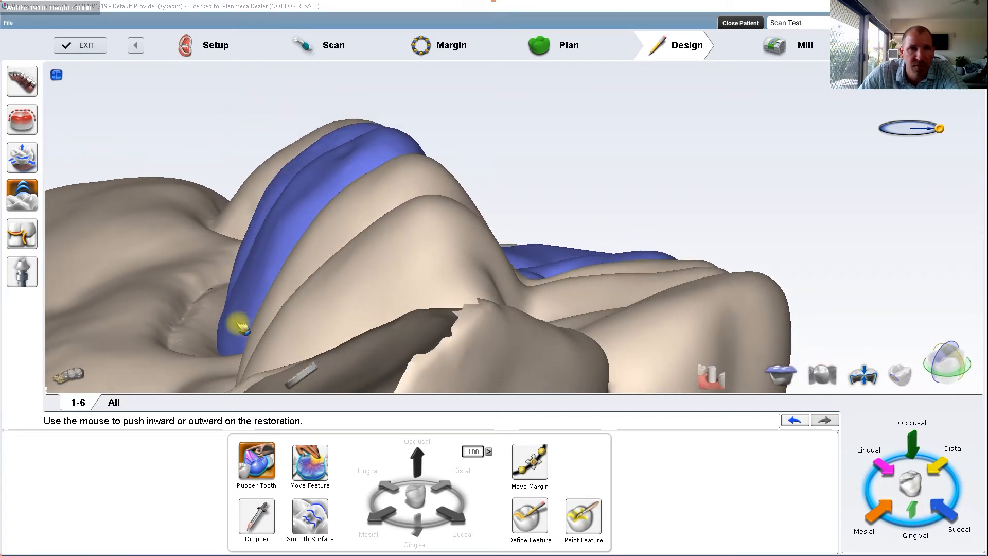
Step: Adjust the buccal contour of the 1-6 crown with Rubber Tooth to follow the line of the neighbouring teeth
right_click_drag(305, 292, 455, 320)
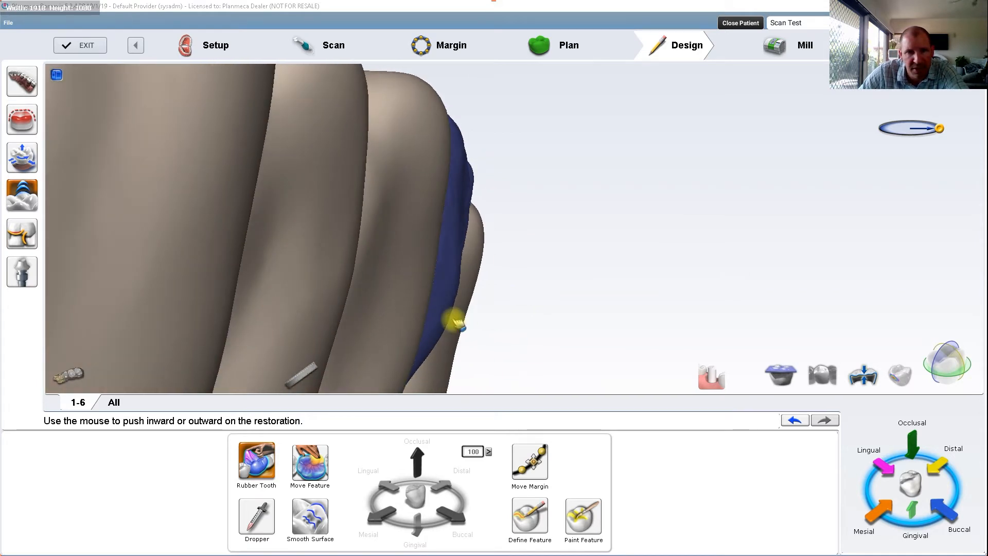
left_click_drag(447, 315, 432, 330)
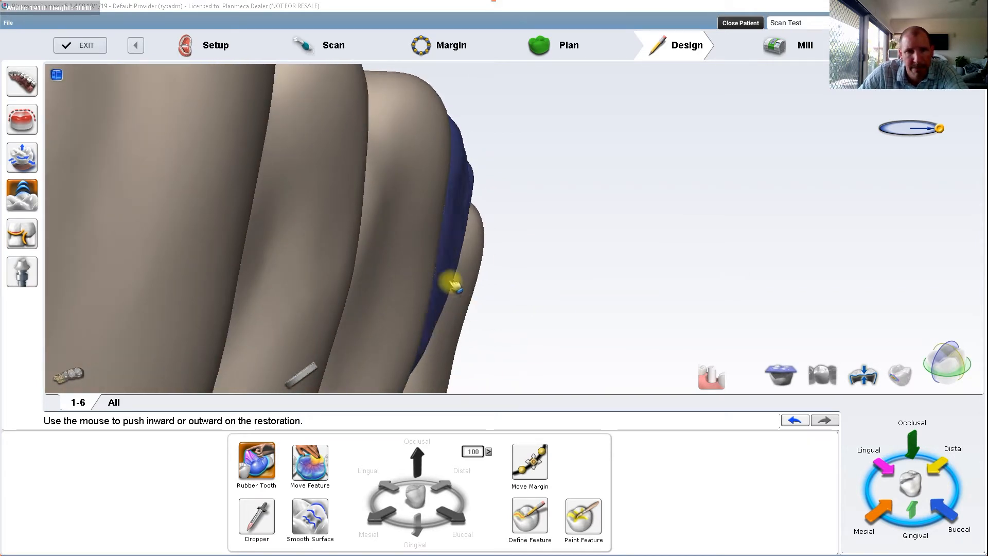
right_click_drag(446, 314, 488, 288)
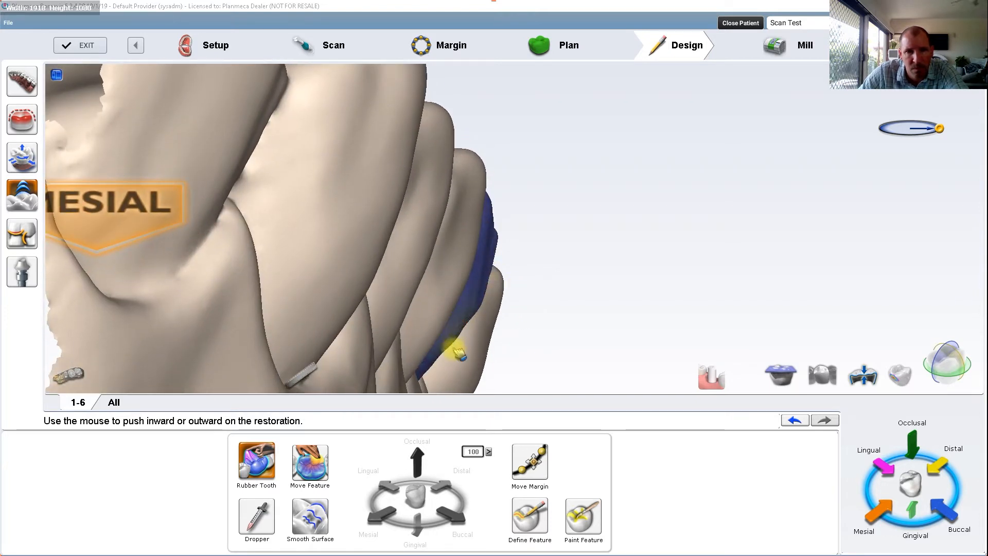
left_click_drag(436, 361, 429, 362)
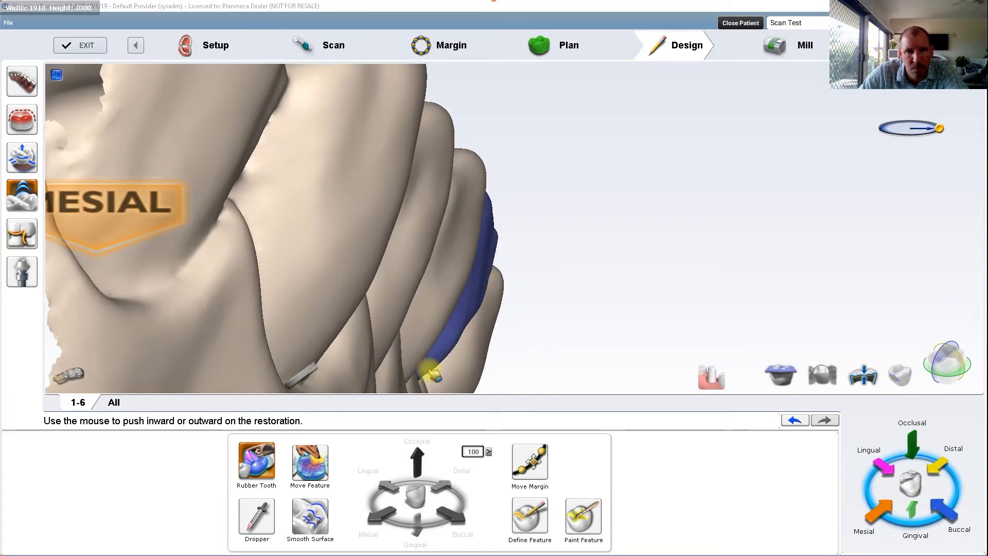
Step: Examine the buccal and occlusal shape of the 1-6 crown against the neighbouring teeth and gum line
right_click_drag(521, 337, 263, 221)
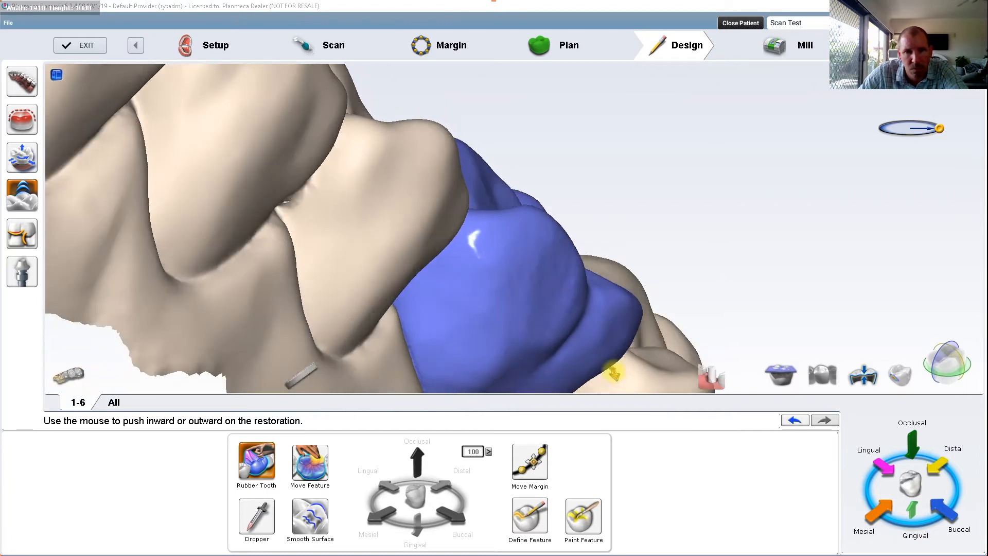
scroll(612, 369, "down", 3)
right_click_drag(635, 362, 551, 344)
middle_click_drag(606, 320, 408, 221)
right_click_drag(408, 221, 288, 108)
scroll(303, 347, "up", 3)
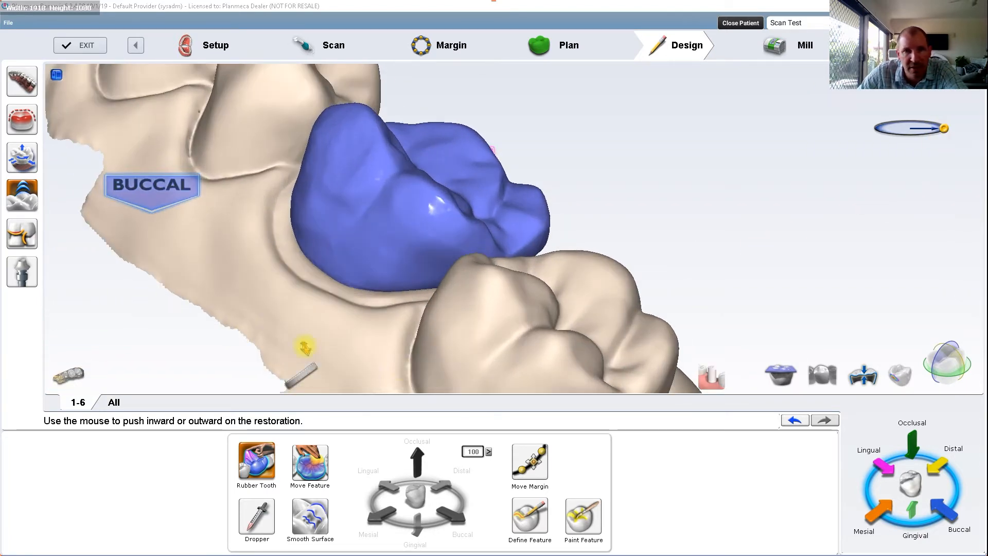
right_click_drag(305, 346, 364, 289)
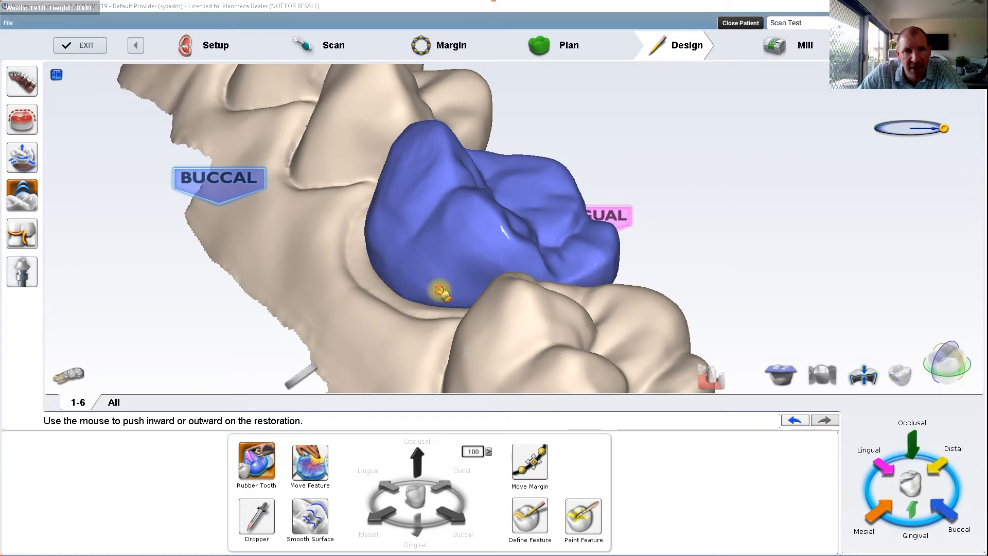
right_click_drag(408, 286, 411, 401)
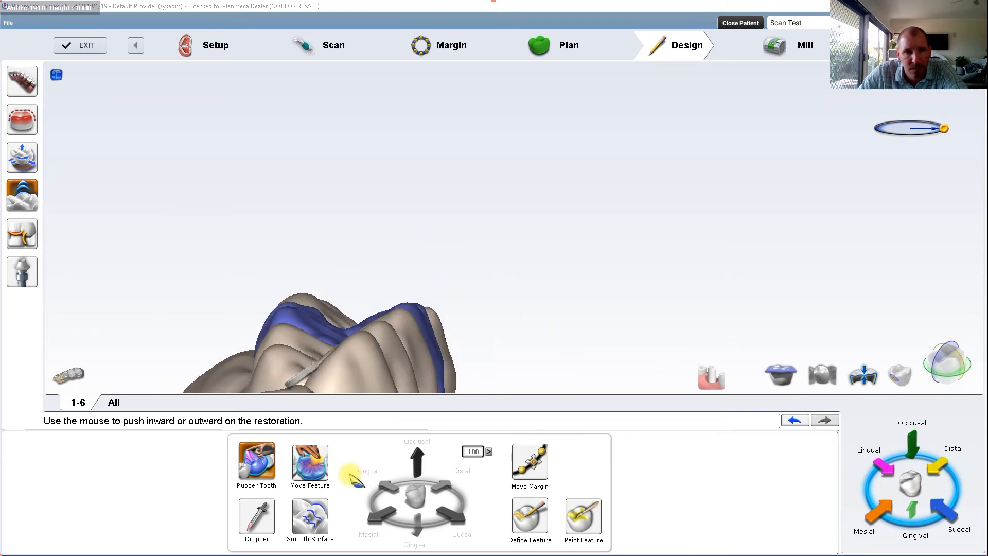
Step: Smooth the distobuccal surface of the 1-6 crown with Smooth Surface
left_click(257, 516)
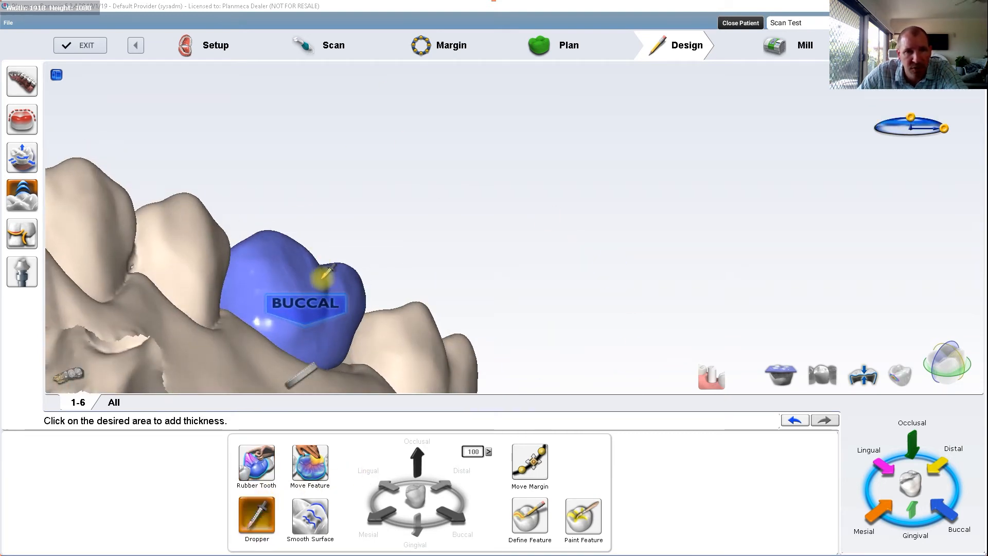
left_click_drag(305, 328, 434, 352)
left_click(311, 514)
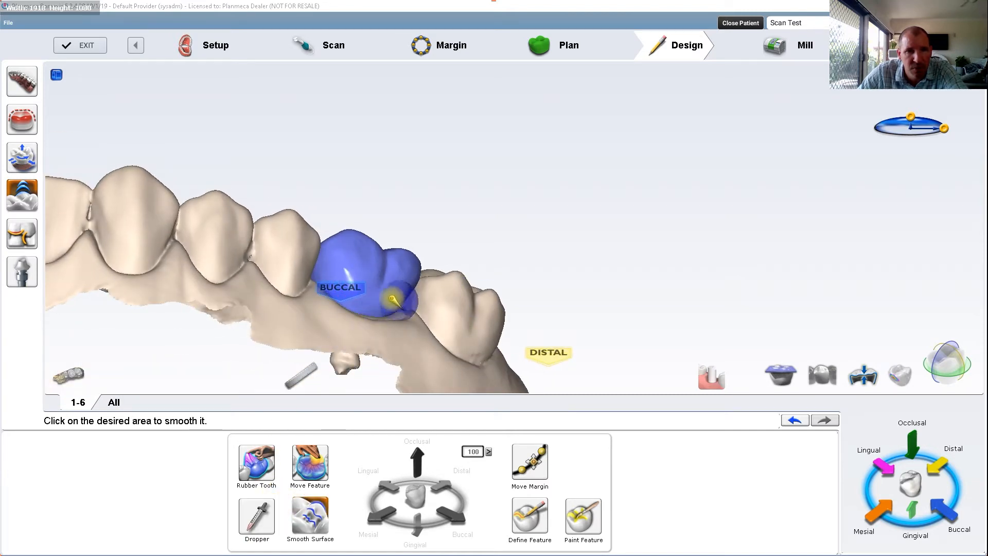
scroll(412, 326, "down", 3)
Step: Overlay the translucent opposing model to check its fit with the 1-6 crown, and hide it again
right_click_drag(393, 328, 771, 264)
scroll(586, 268, "up", 3)
scroll(586, 268, "up", 1)
right_click_drag(443, 311, 463, 273)
scroll(582, 258, "down", 3)
right_click_drag(582, 258, 720, 388)
left_click(781, 379)
right_click_drag(687, 254, 659, 484)
right_click_drag(598, 223, 582, 262)
left_click(781, 363)
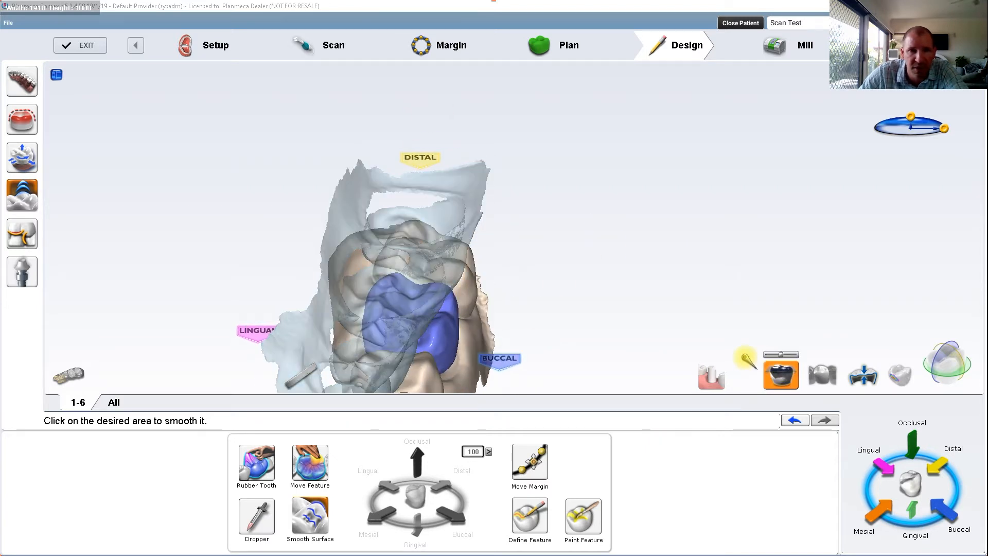
left_click(763, 364)
scroll(620, 312, "down", 4)
right_click_drag(619, 312, 638, 168)
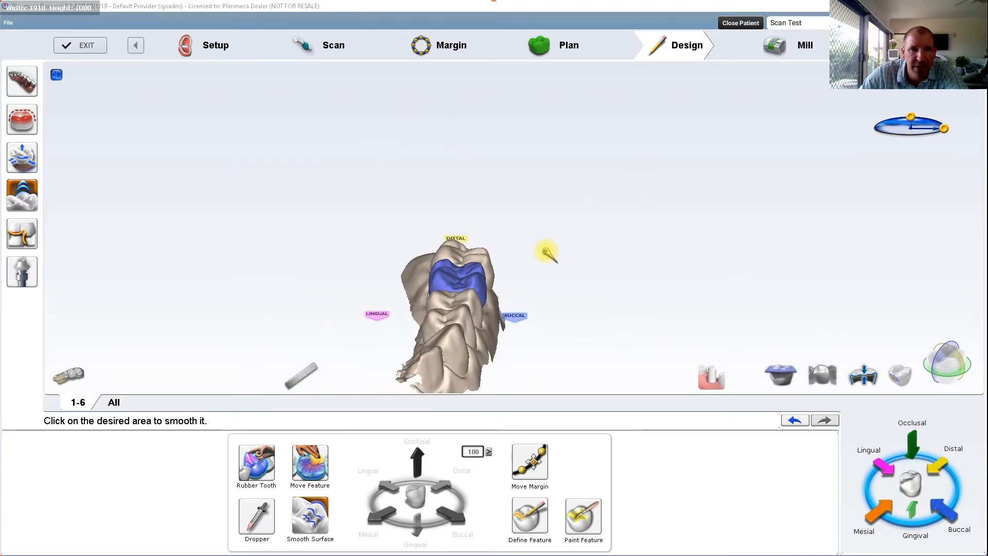
Step: Isolate the 1-6 crown by hiding the surrounding model and display the contact colour map on its distal side
scroll(485, 284, "up", 3)
right_click_drag(484, 284, 5, 261)
right_click_drag(407, 306, 526, 227)
left_click(822, 375)
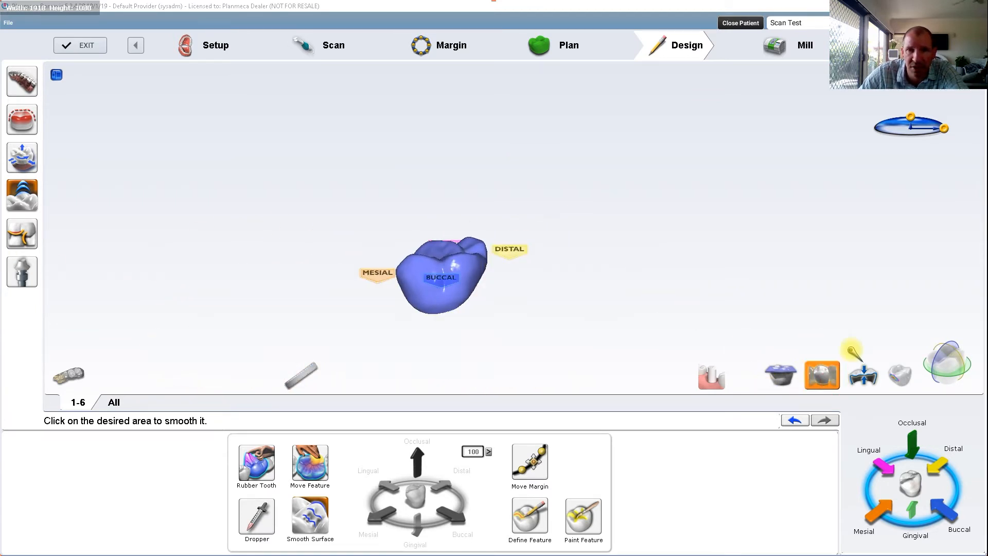
left_click(906, 383)
right_click_drag(556, 263, 304, 181)
scroll(504, 286, "up", 3)
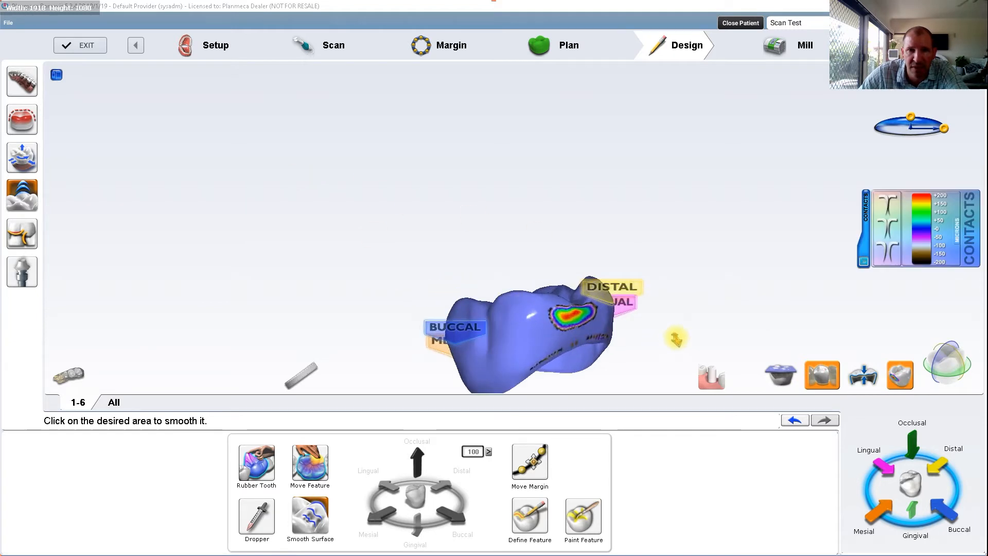
middle_click_drag(678, 337, 640, 306)
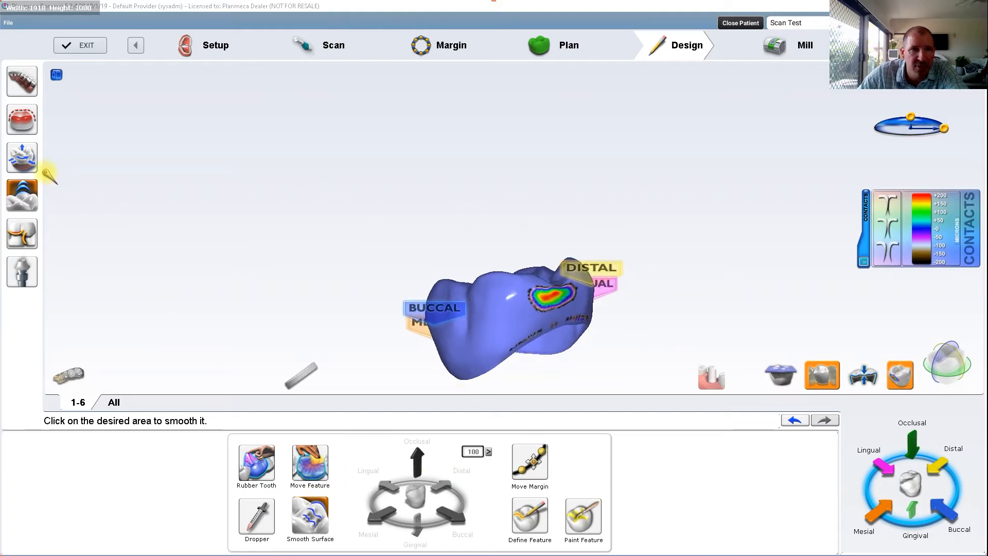
Step: Set the Expand increment to 50 and shrink the 1-6 crown on its distal and mesial sides to lighten both contacts
left_click(22, 156)
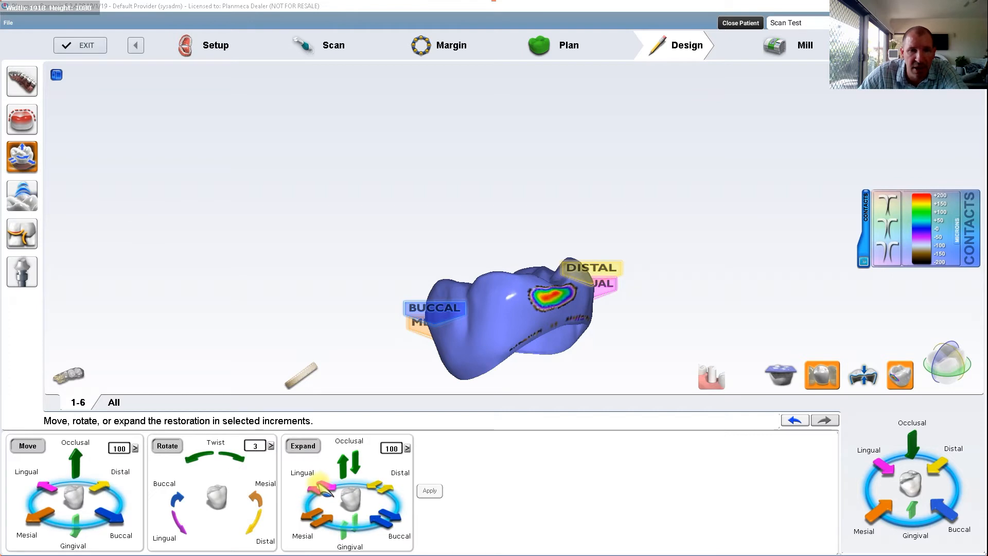
left_click(407, 448)
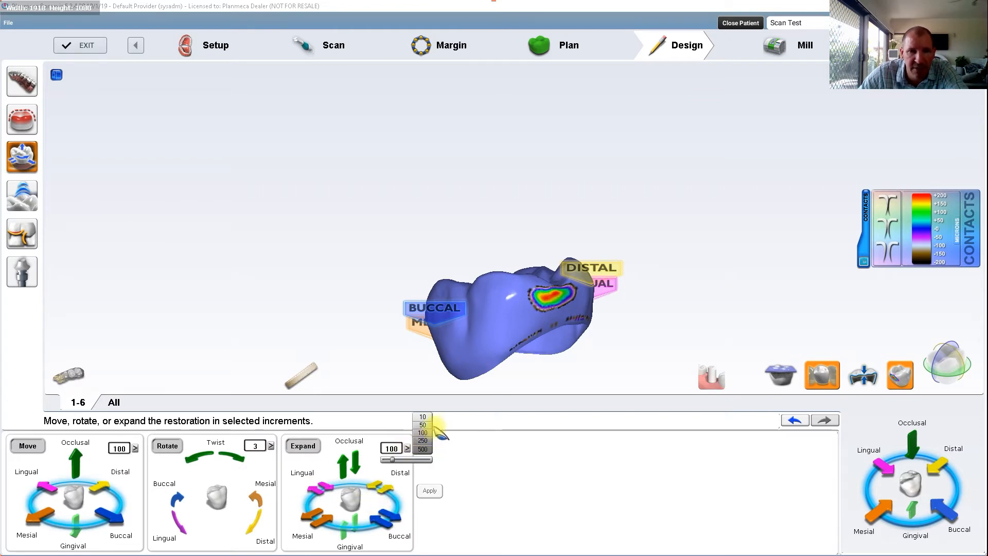
left_click(420, 424)
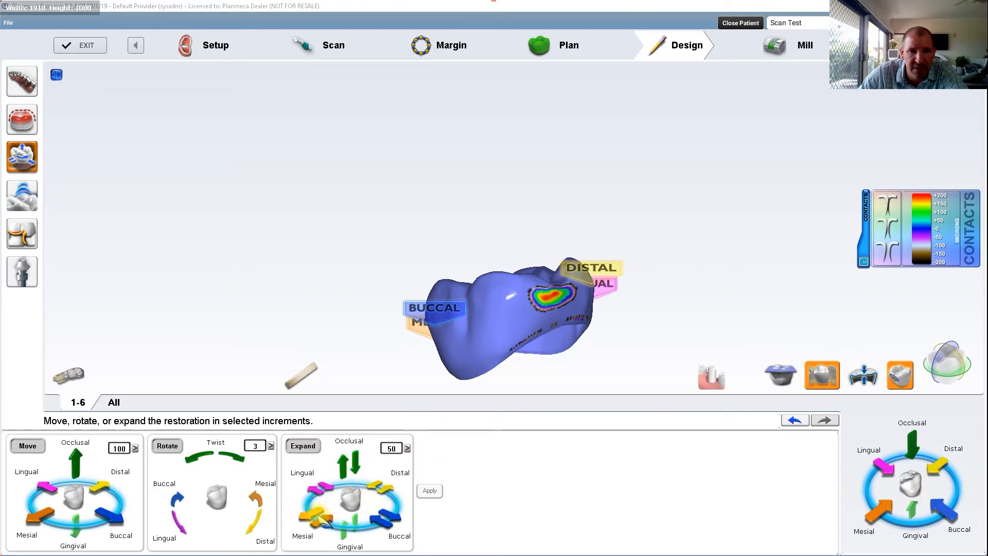
left_click(380, 491)
left_click(380, 491)
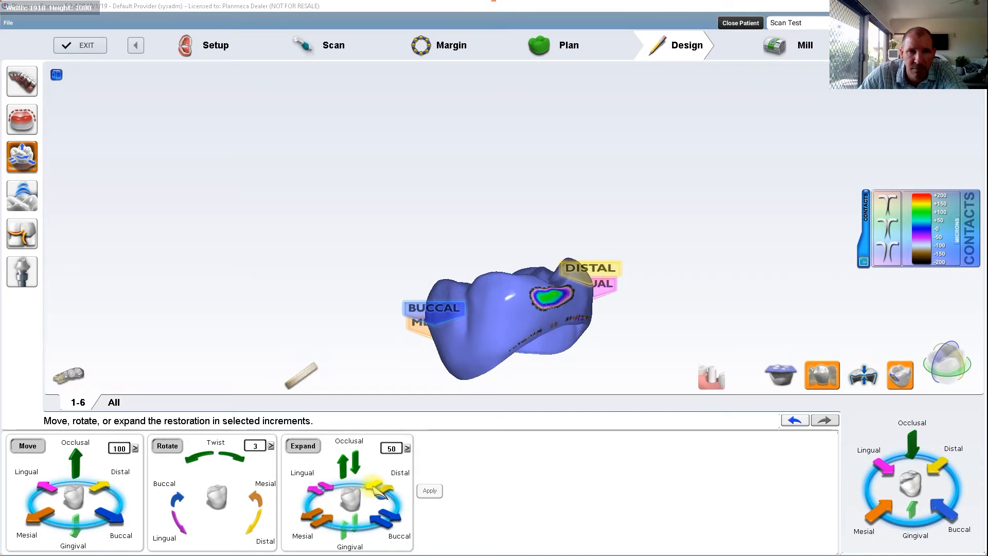
left_click(380, 491)
middle_click_drag(471, 334, 305, 243)
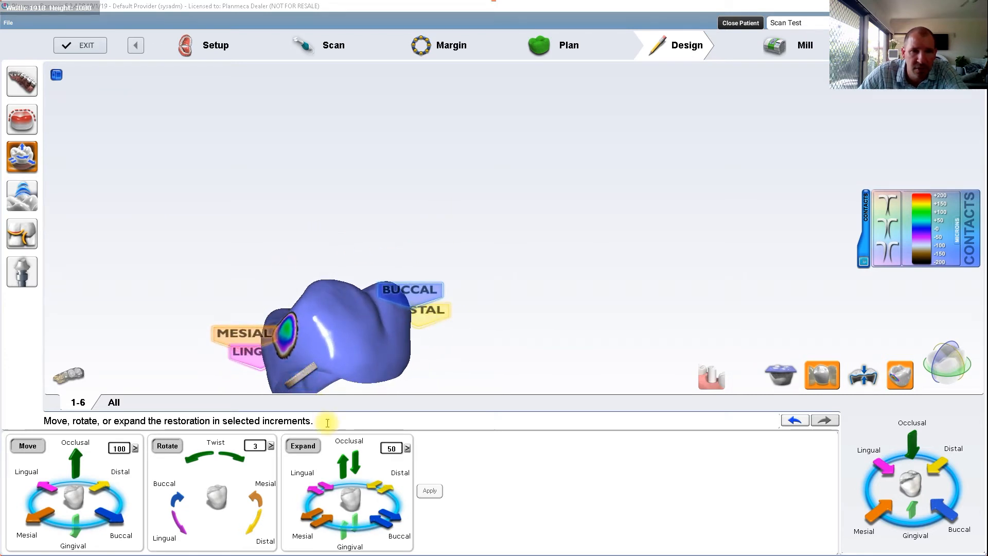
left_click(322, 516)
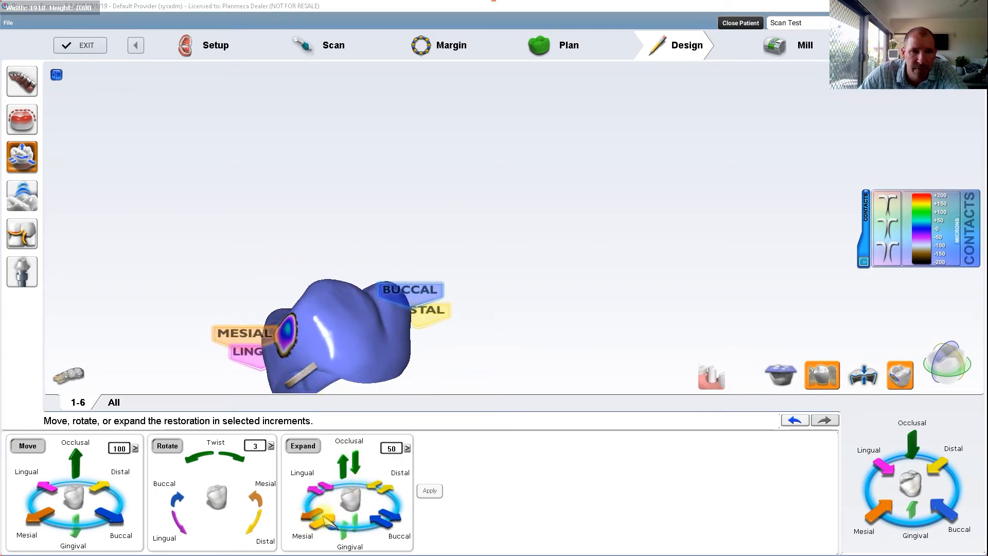
Step: Set the Expand increment to 10 and adjust the 1-6 crown's buccal side while checking its distal and mesial contacts
left_click(408, 448)
left_click(422, 417)
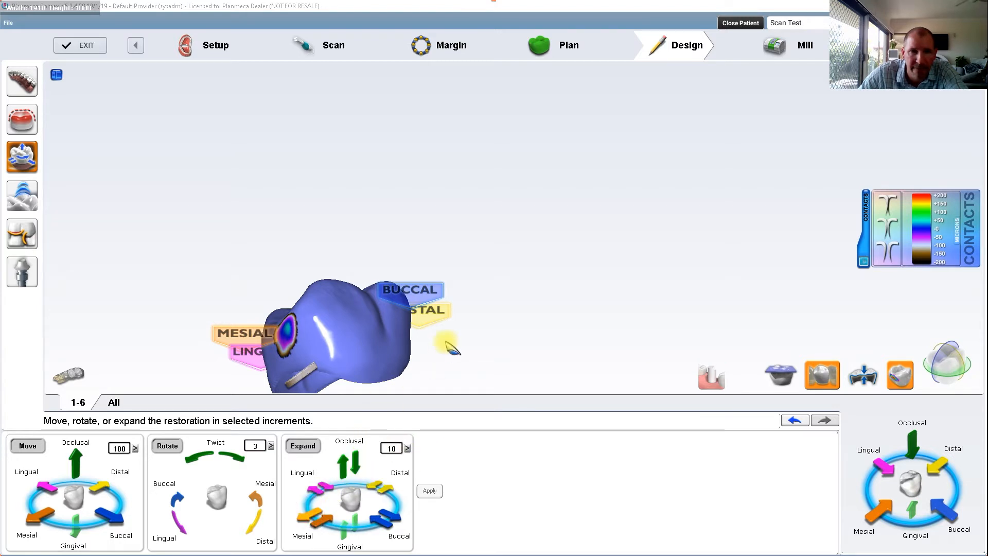
right_click_drag(446, 342, 10, 249)
right_click_drag(379, 280, 312, 259)
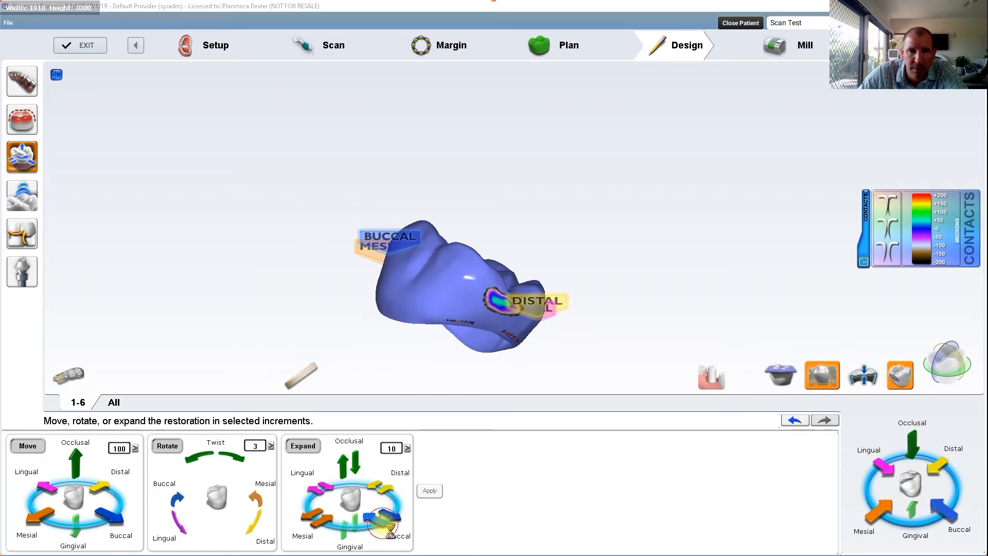
right_click_drag(346, 292, 505, 278)
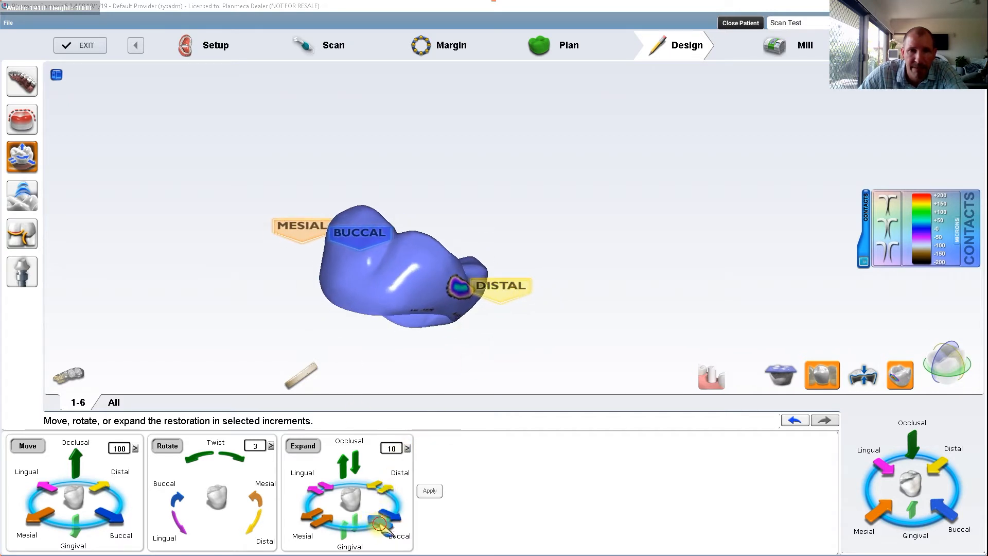
right_click_drag(453, 402, 722, 363)
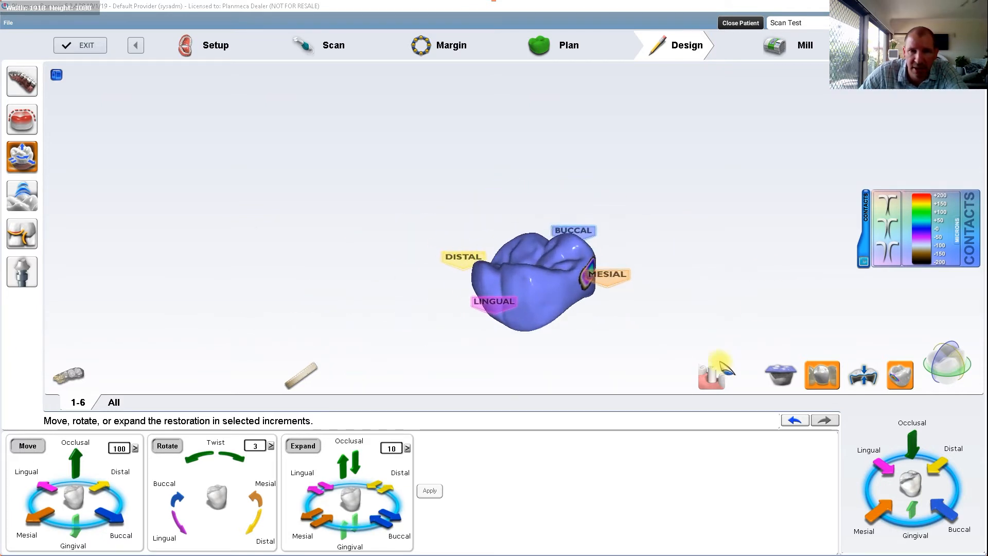
Step: Show the neighbouring teeth again and reshape the mesiolingual surface of the 1-6 crown with Rubber Tooth
left_click(825, 379)
right_click_drag(679, 253, 585, 356)
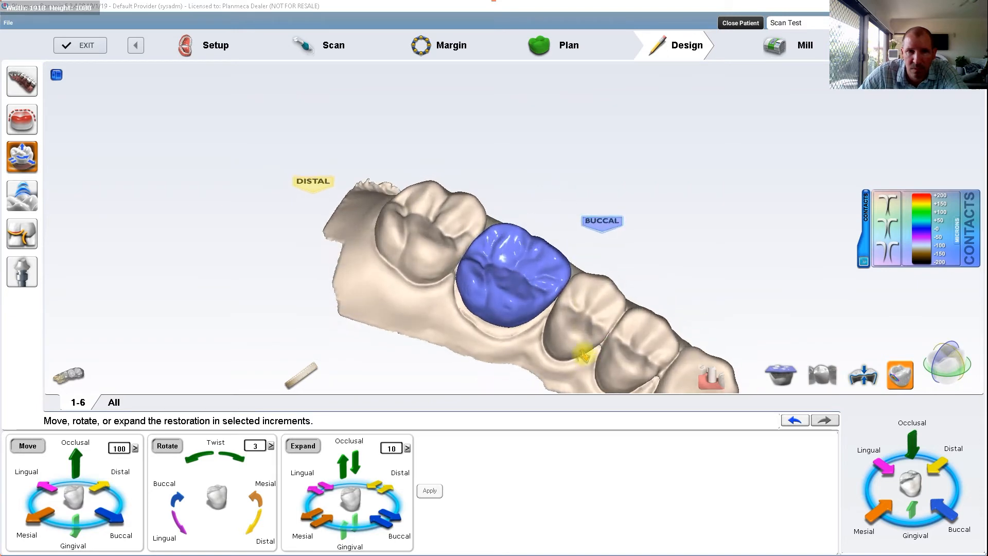
scroll(585, 355, "up", 10)
scroll(481, 264, "up", 3)
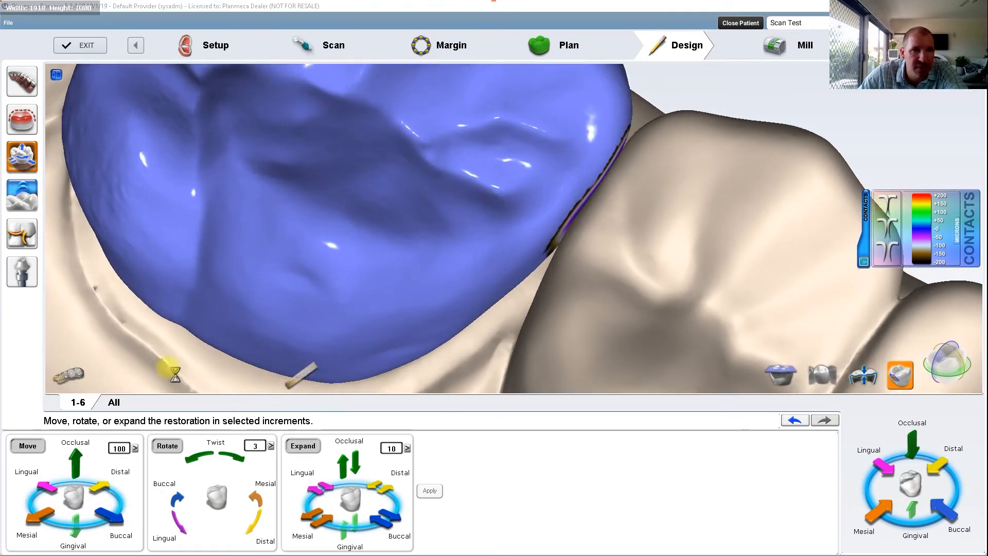
left_click(15, 203)
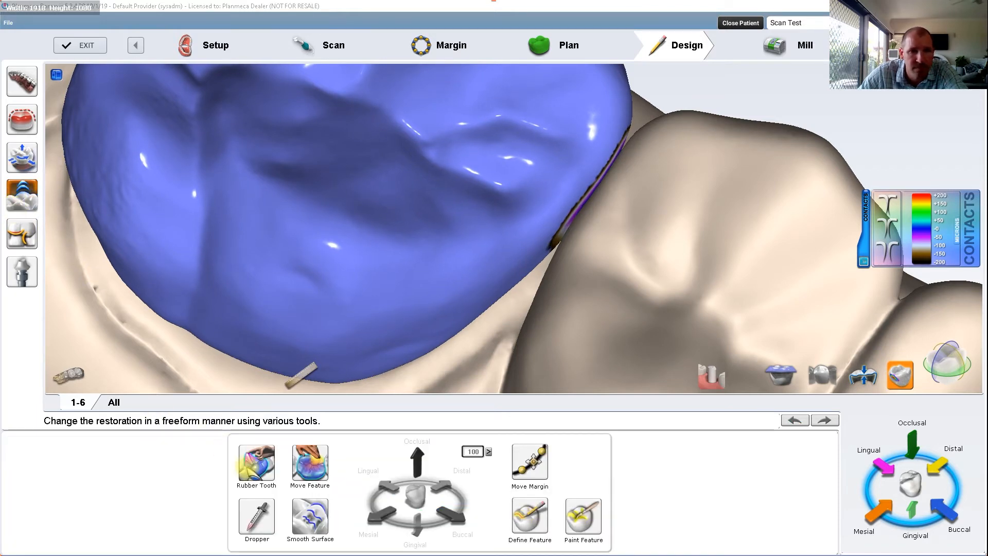
left_click(250, 463)
right_click_drag(408, 342, 403, 300)
left_click_drag(439, 286, 427, 301)
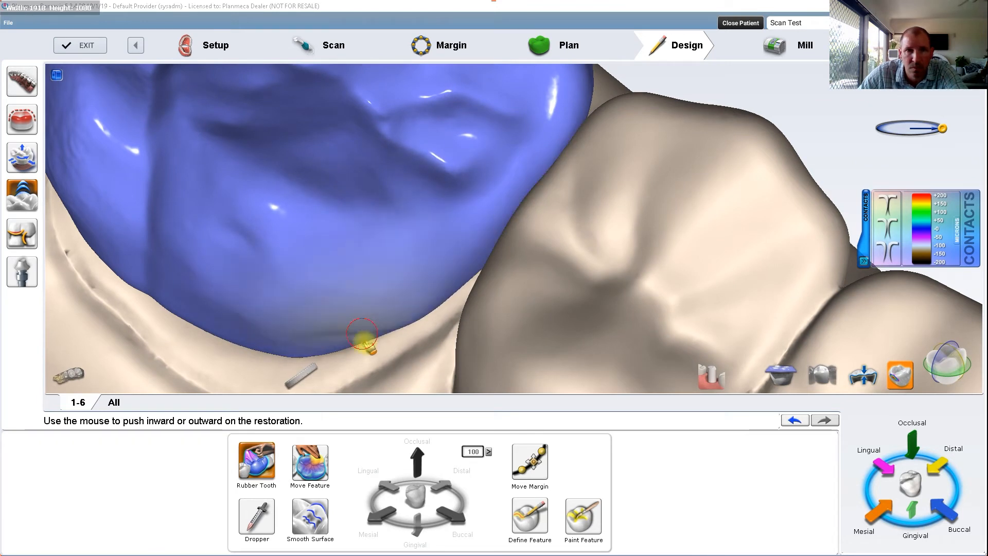
left_click_drag(364, 339, 365, 344)
left_click_drag(444, 287, 448, 292)
left_click_drag(369, 342, 394, 318)
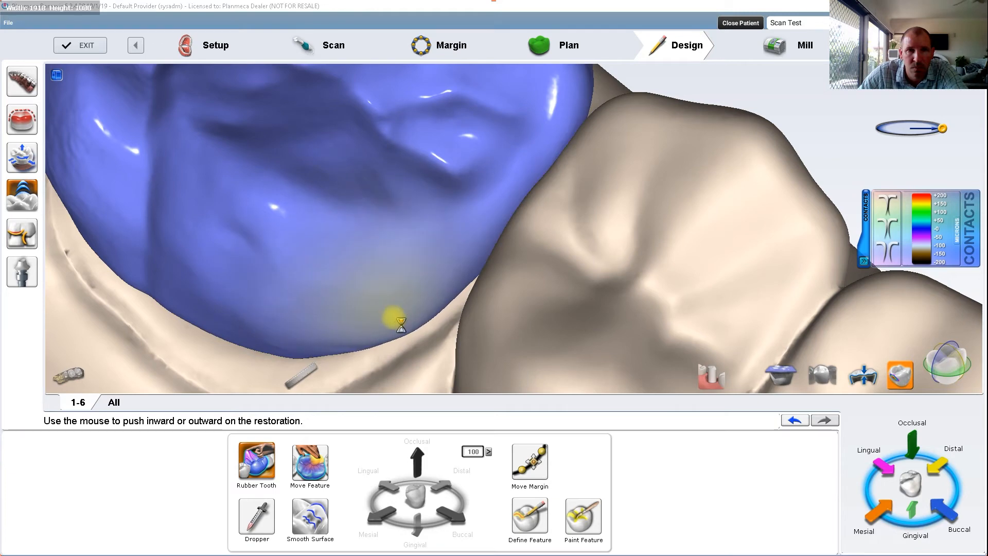
Step: Push the crown's mesiolingual corner outward with Rubber Tooth and check the shape from the lingual and occlusal sides
scroll(506, 293, "down", 3)
middle_click_drag(559, 330, 606, 395)
scroll(557, 325, "down", 3)
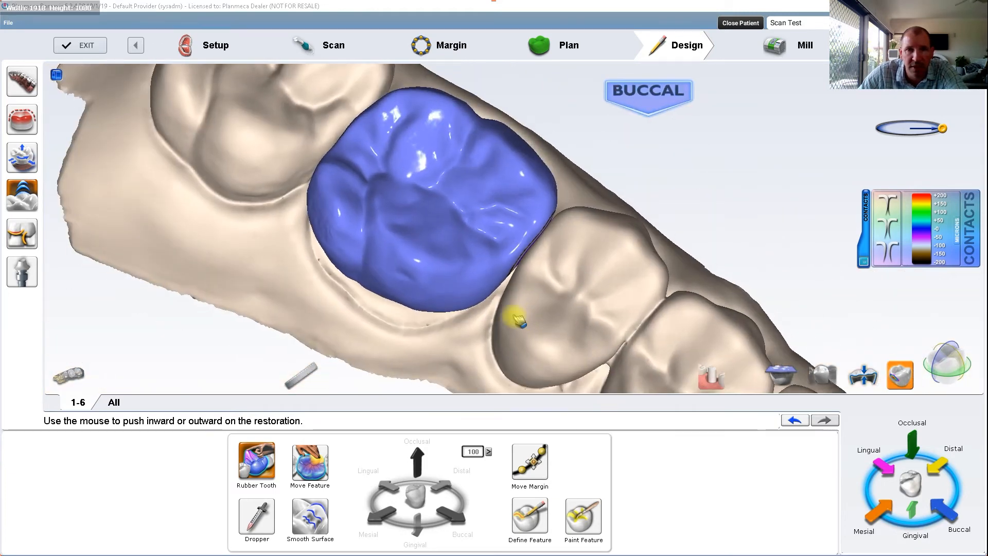
left_click_drag(481, 299, 483, 308)
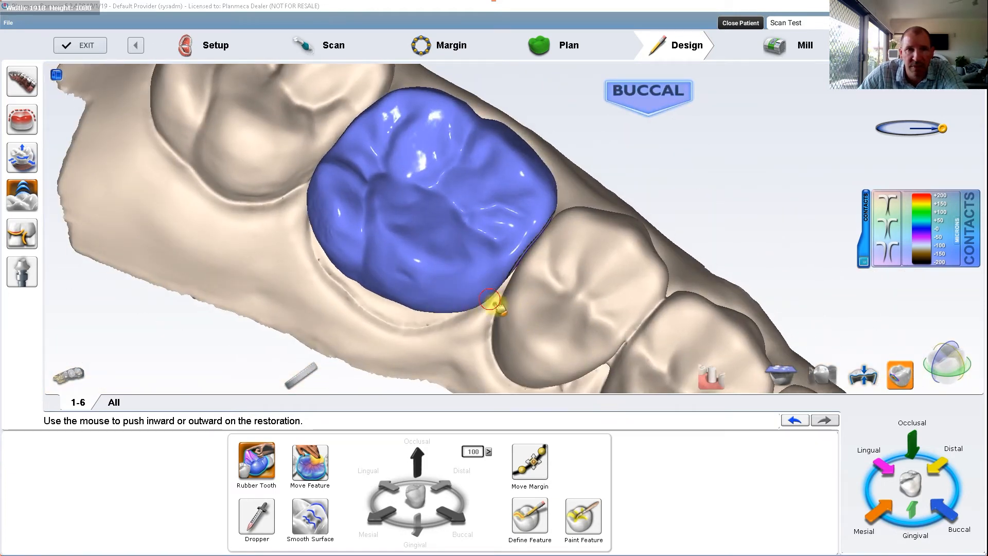
scroll(566, 293, "down", 3)
right_click_drag(489, 282, 623, 130)
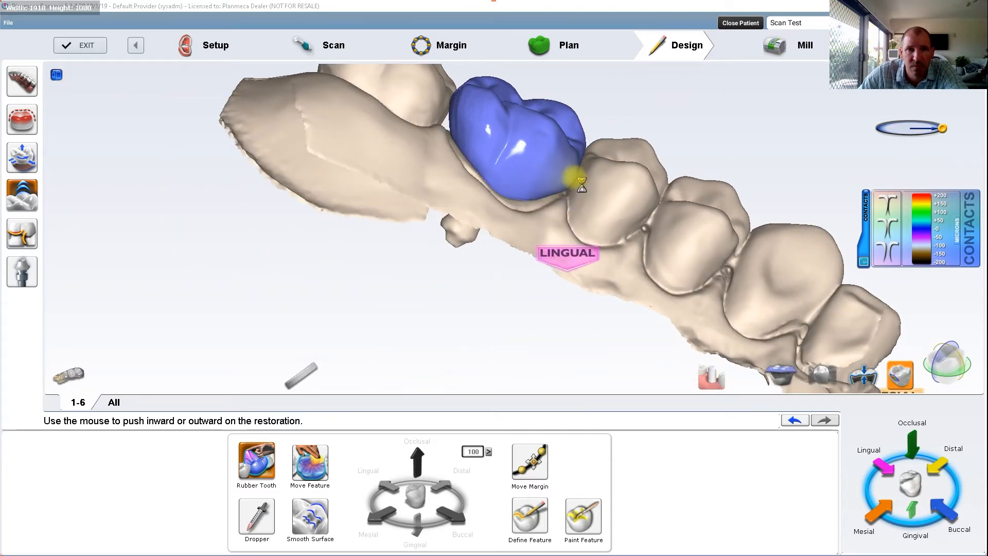
right_click_drag(582, 171, 548, 333)
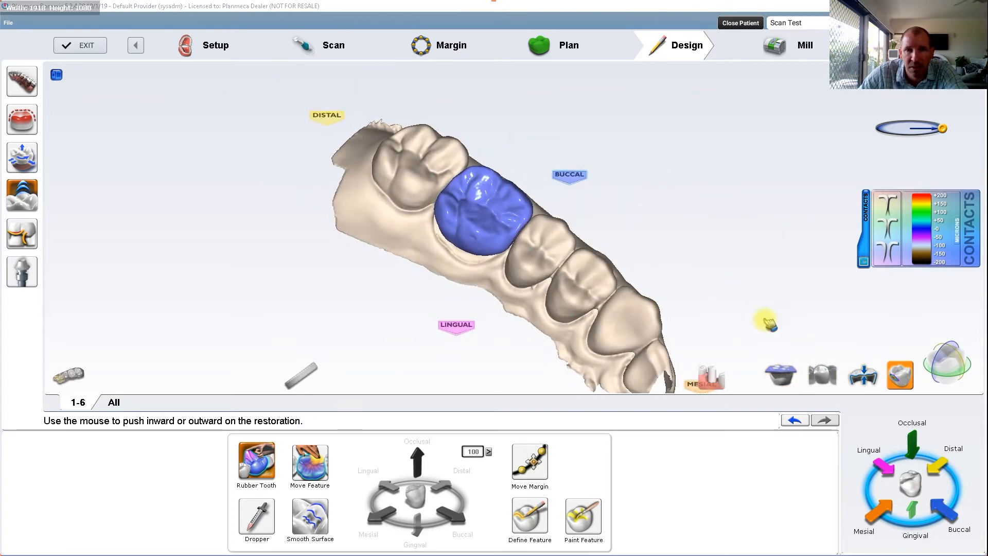
Step: Isolate the 1-6 crown again and shrink its mesial side in increments of 10 to lighten the mesial contact
left_click(822, 375)
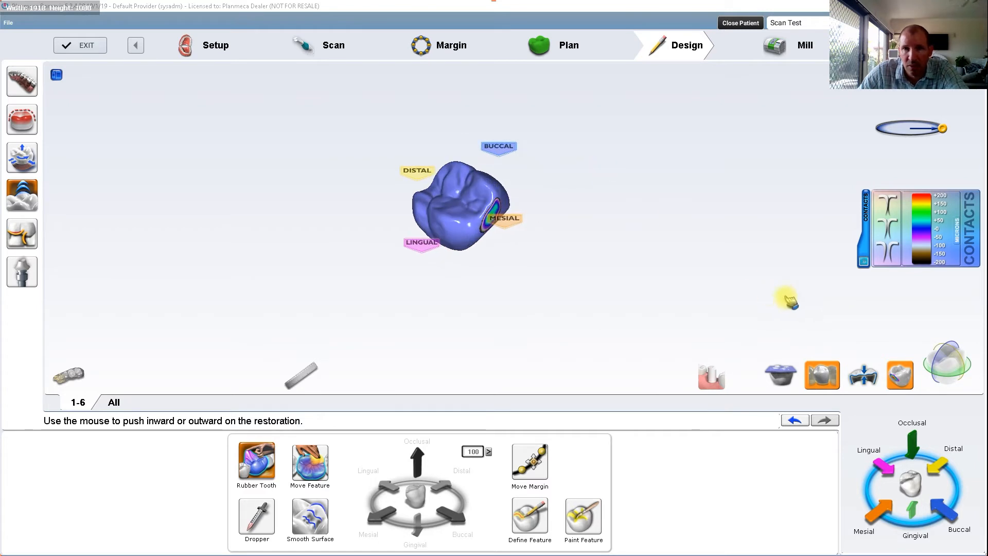
scroll(522, 243, "up", 5)
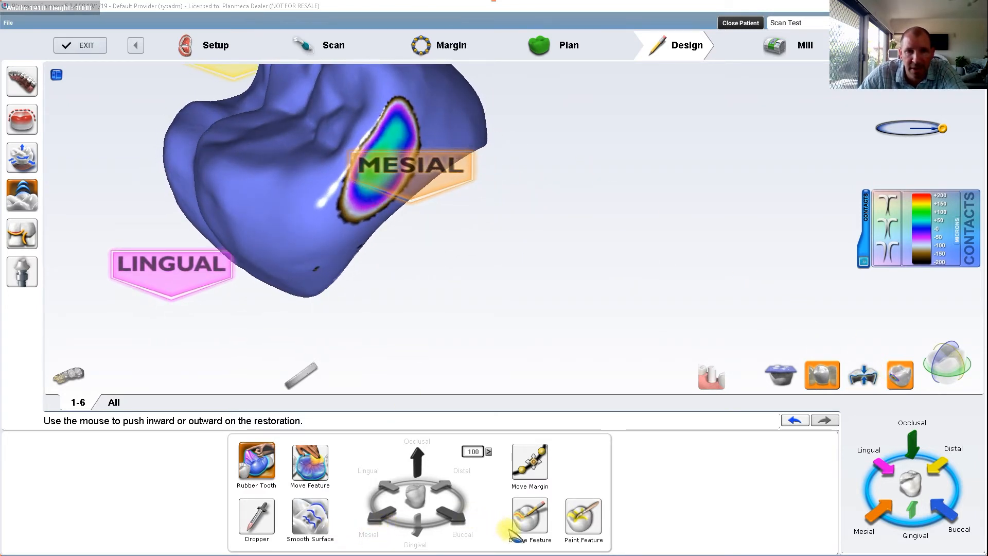
left_click(22, 157)
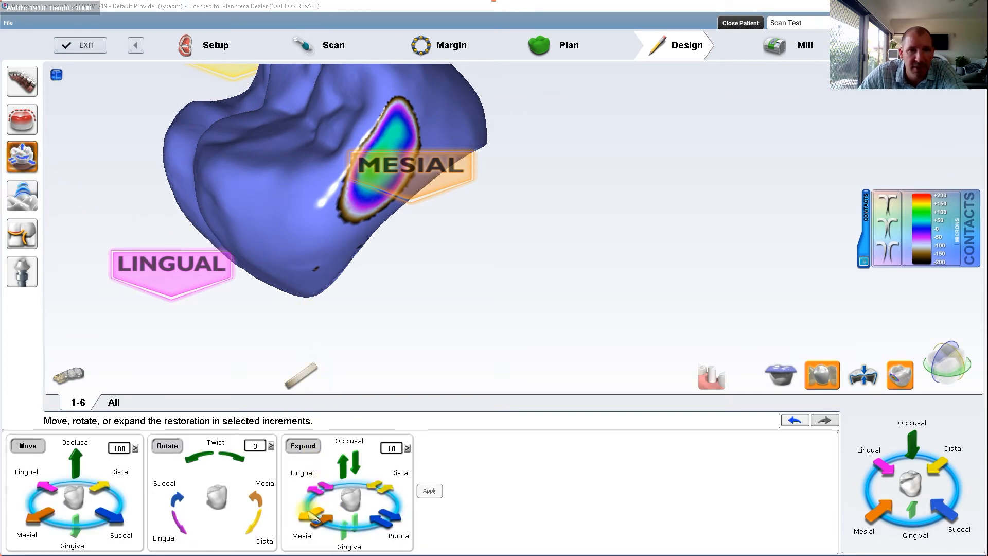
left_click(325, 521)
left_click(325, 520)
left_click(326, 519)
left_click(326, 520)
left_click(327, 518)
scroll(340, 280, "down", 3)
right_click_drag(343, 276, 529, 278)
left_click_drag(529, 278, 536, 281)
left_click_drag(591, 320, 543, 297)
right_click_drag(536, 234, 558, 270)
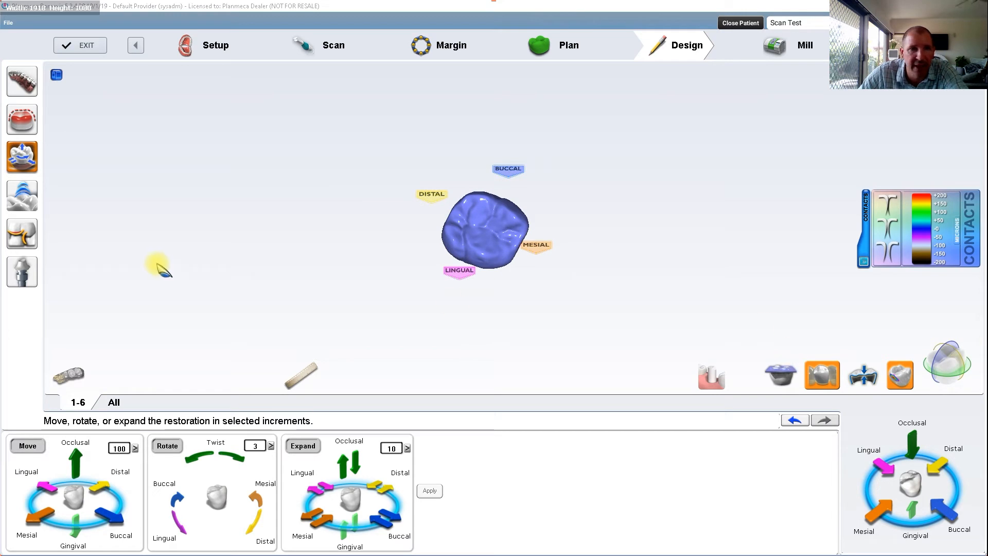
Step: Display the scan body model together with the crown and open the abutments module
left_click(711, 375)
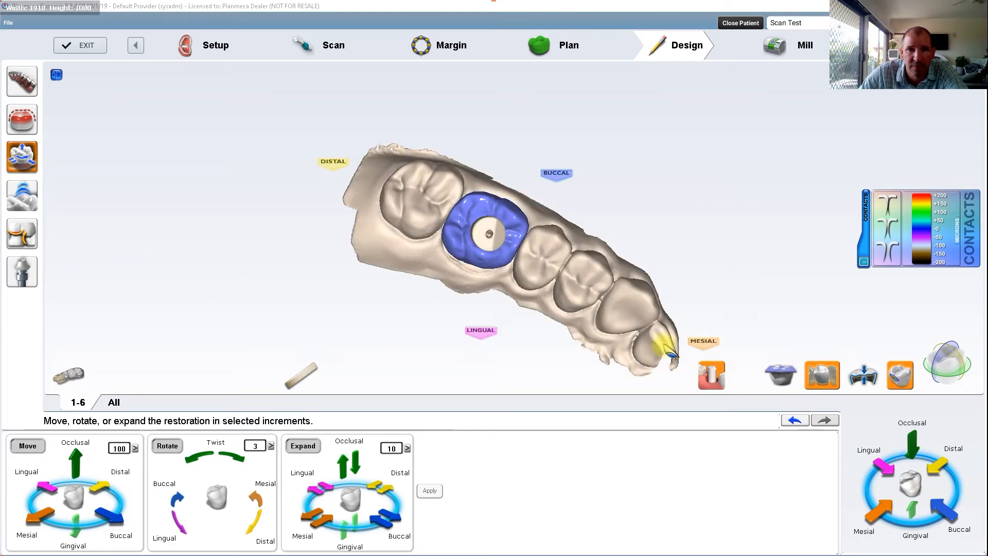
left_click(28, 275)
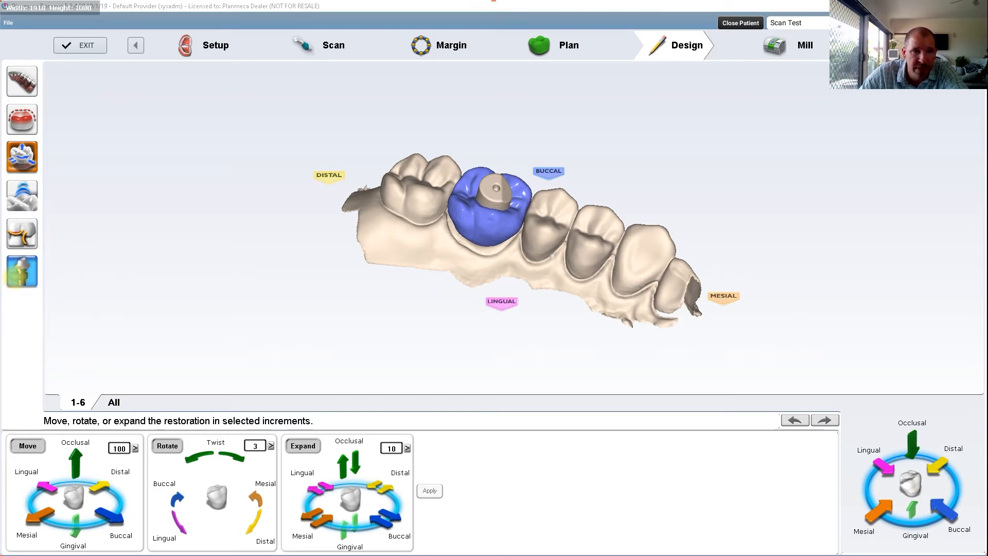
left_click(30, 287)
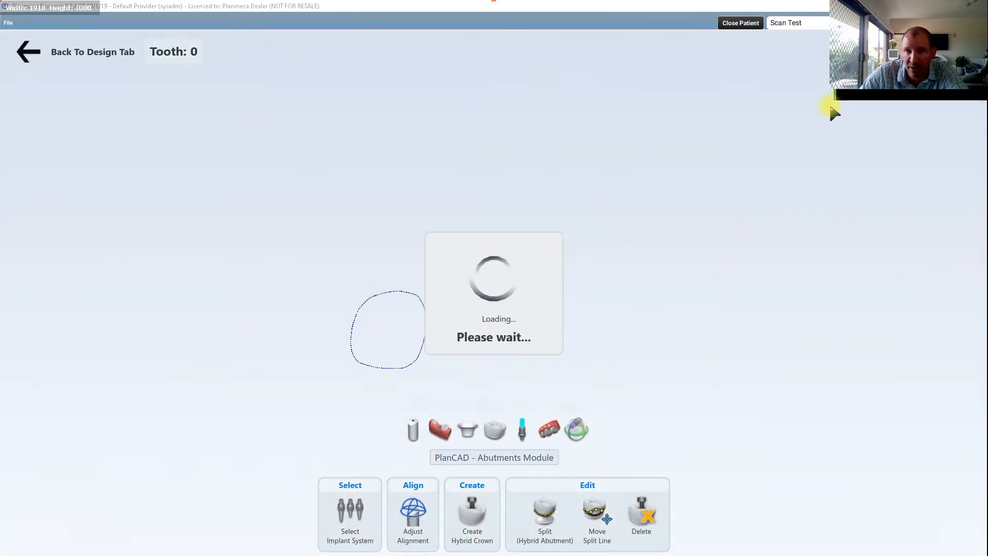
Step: Select the Straumann Standard regular (RN) Ø 4,8 implant system with an IPS e.max CAD Planmill A block, translucency LT, shade A2
right_click_drag(571, 315, 412, 366)
left_click(359, 509)
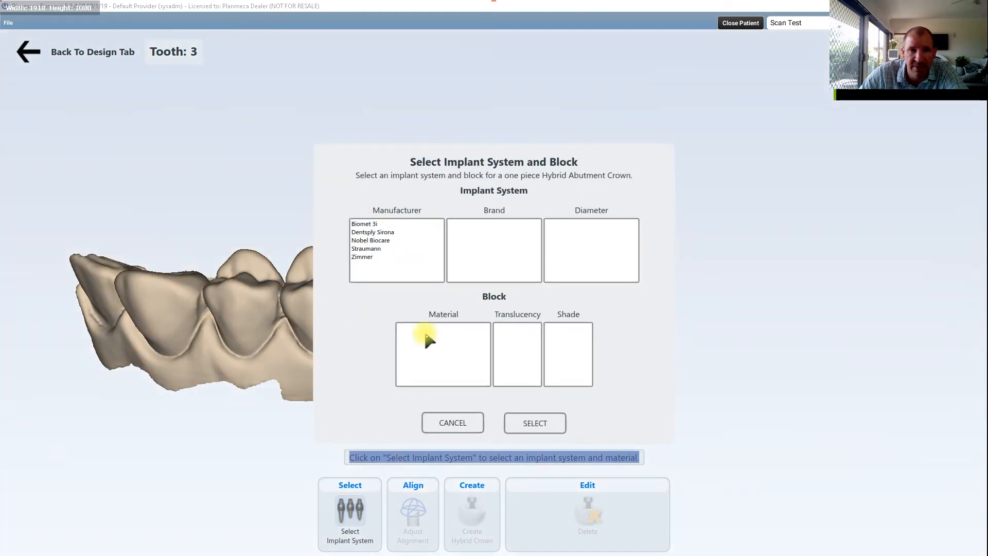
left_click(367, 249)
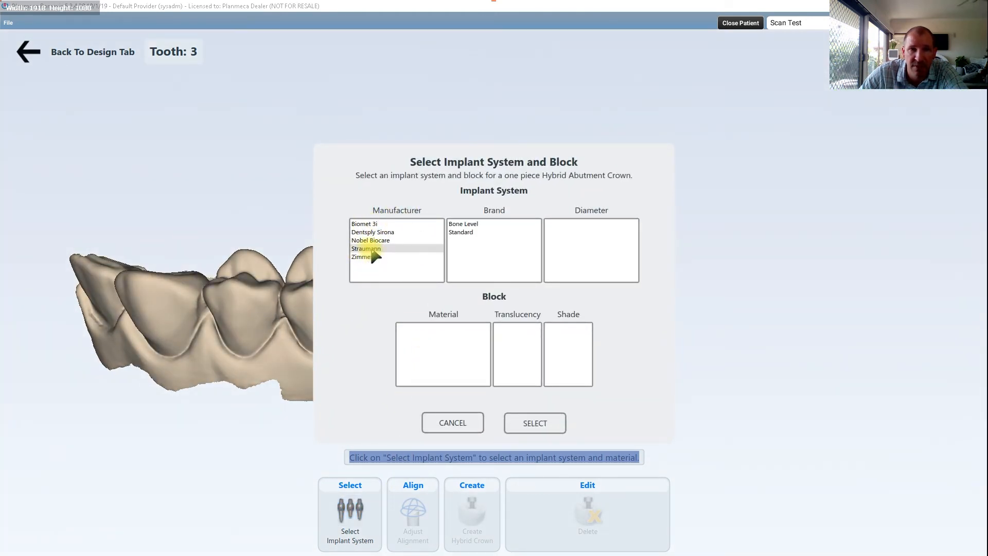
left_click(466, 232)
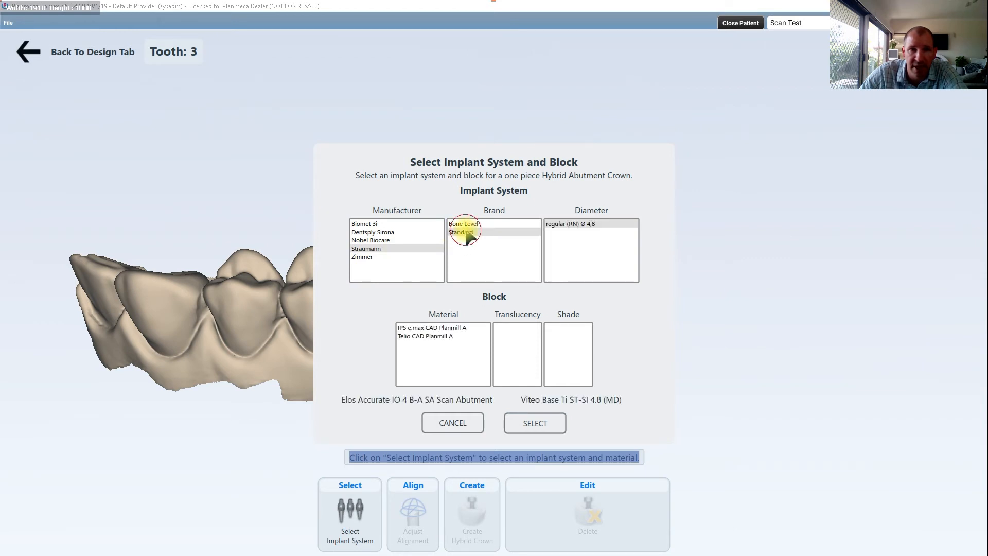
left_click(430, 329)
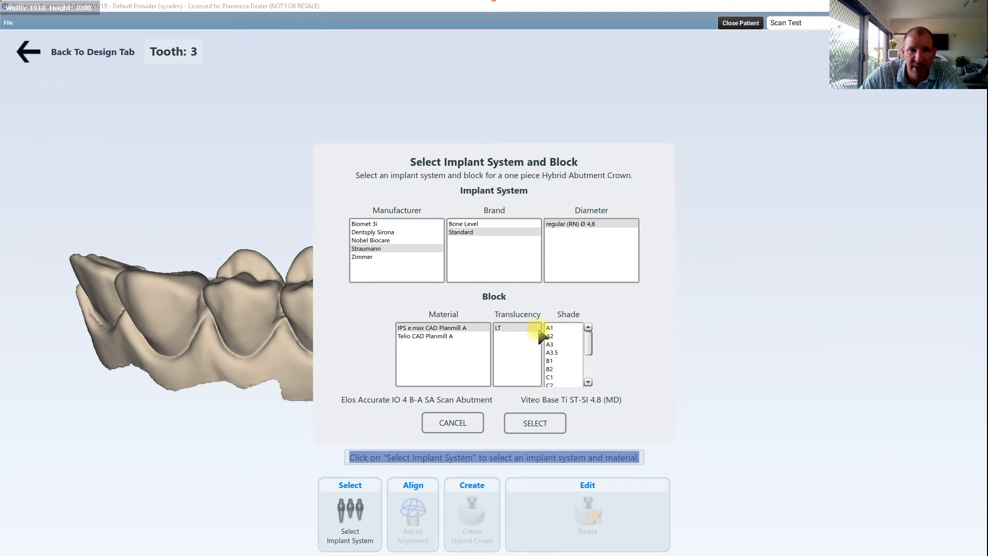
left_click(551, 336)
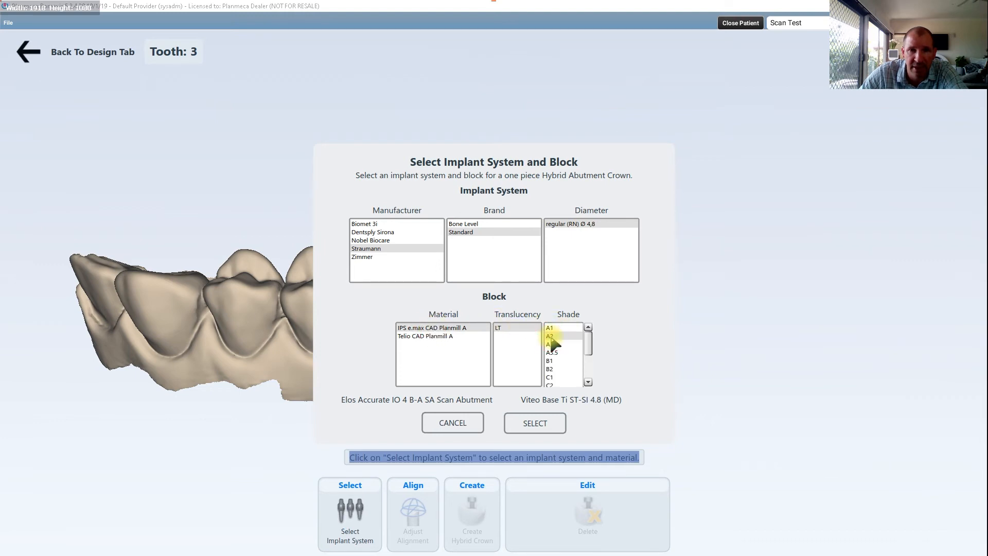
left_click(535, 422)
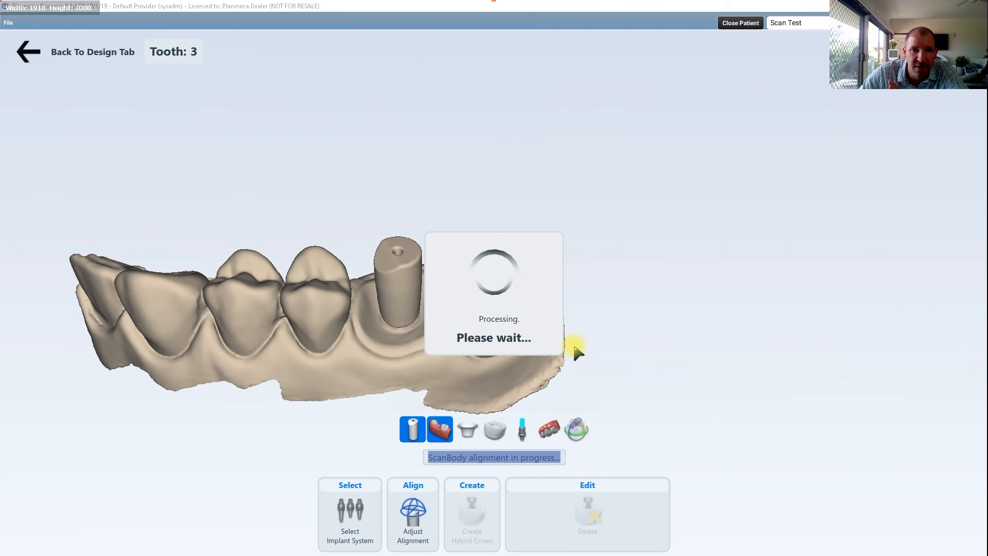
Step: Check the scan body alignment and create the one-piece hybrid crown on the implant
right_click_drag(413, 282, 398, 183)
scroll(421, 252, "up", 4)
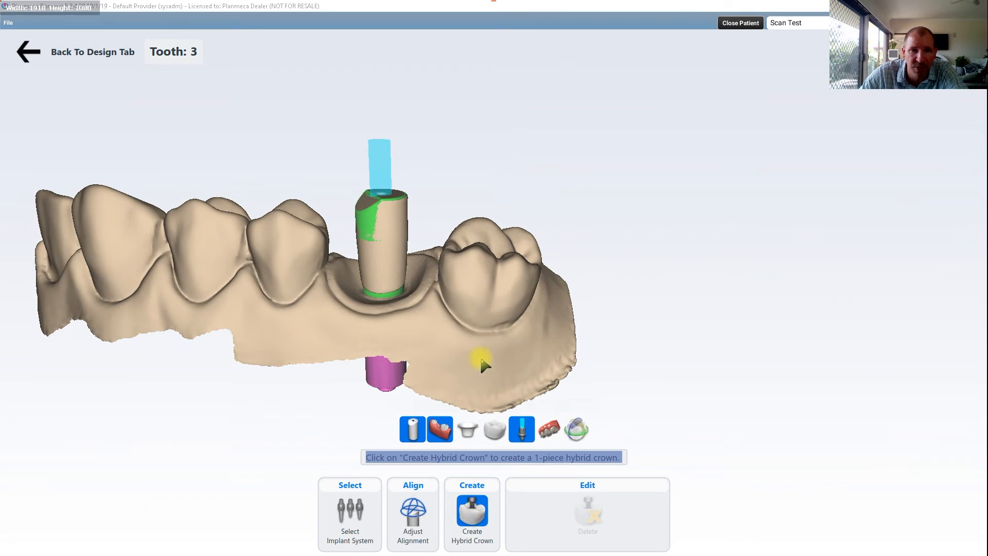
right_click_drag(480, 230, 483, 271)
scroll(483, 271, "up", 3)
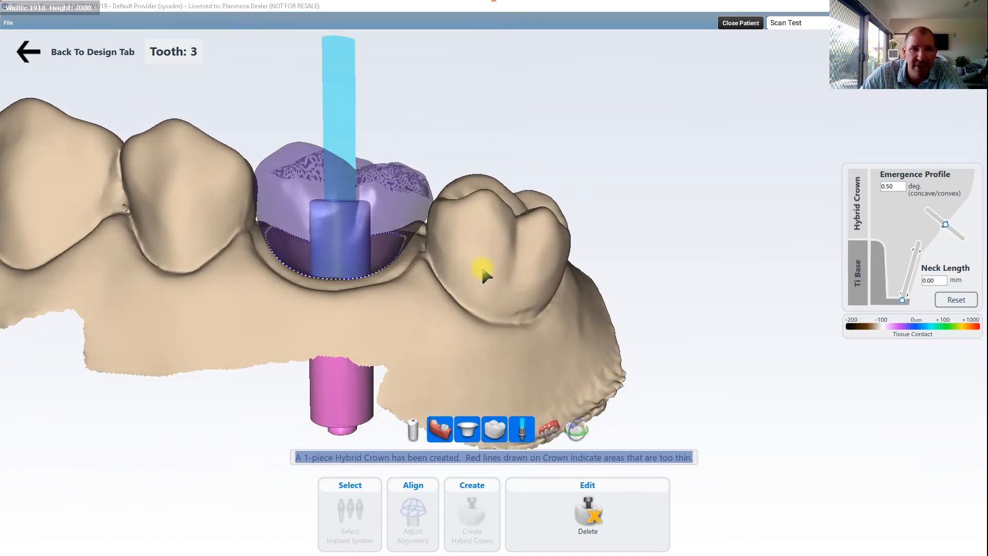
Step: Adjust the hybrid crown's neck length to 0.68 mm and its emergence profile to 0.53 while viewing the tissue contact
right_click_drag(790, 270, 881, 271)
left_click_drag(909, 285, 903, 299)
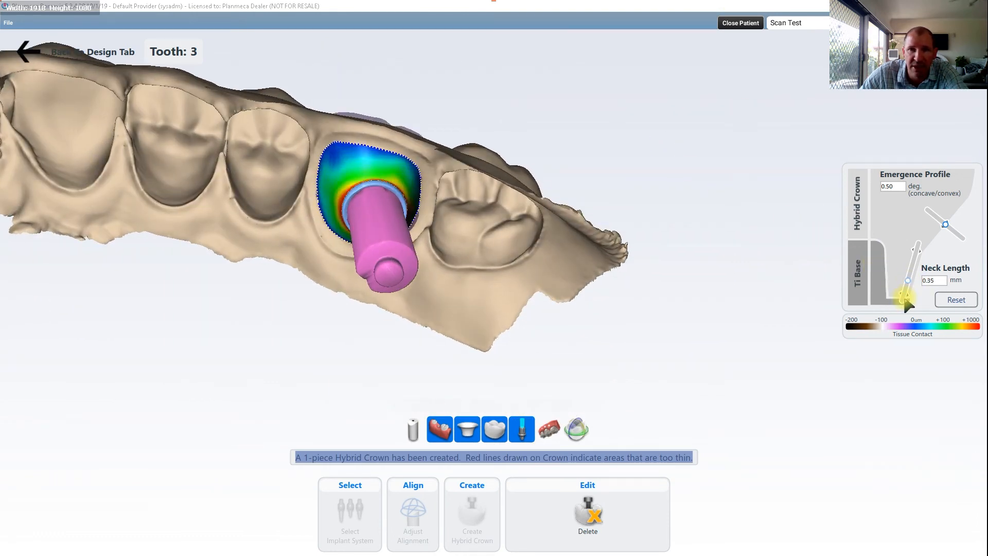
left_click_drag(914, 264, 923, 242)
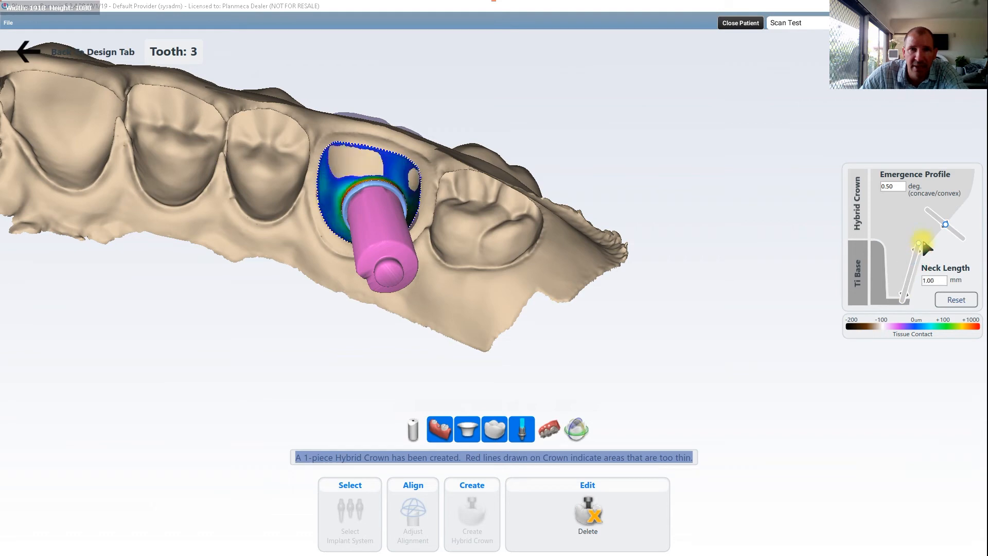
left_click_drag(918, 246, 913, 261)
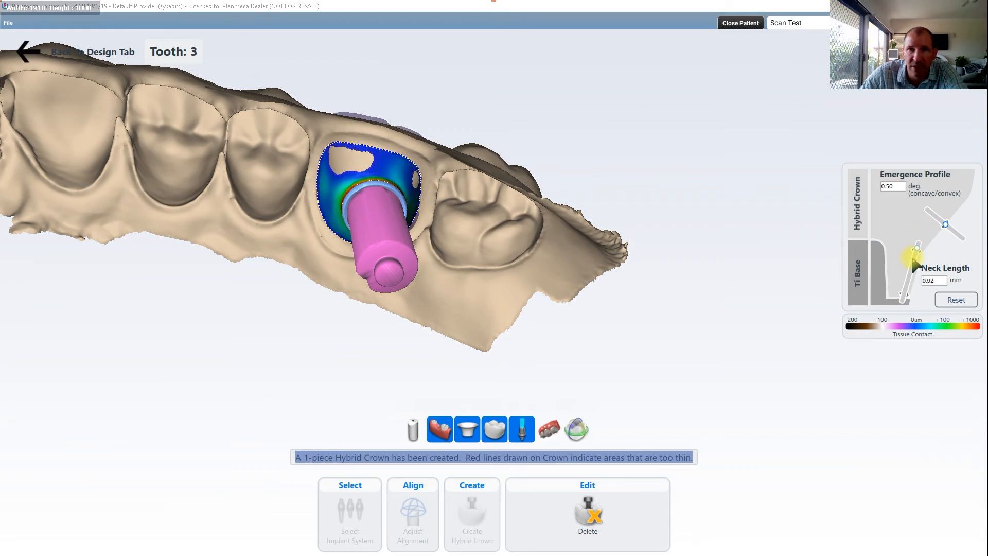
left_click_drag(937, 221, 948, 226)
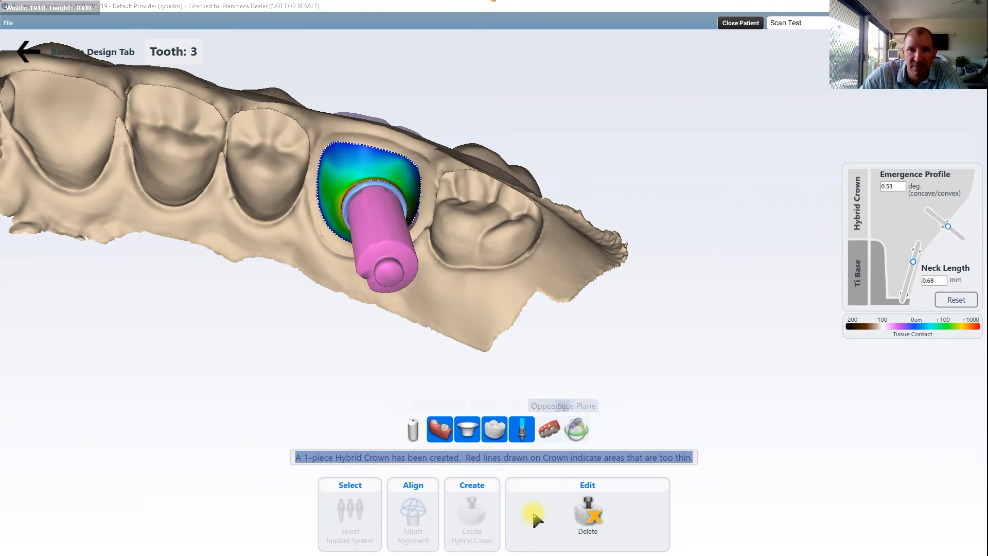
Step: Display the opposing model over the hybrid crown to check the fit, and return to the Design tab
left_click_drag(457, 225, 484, 319)
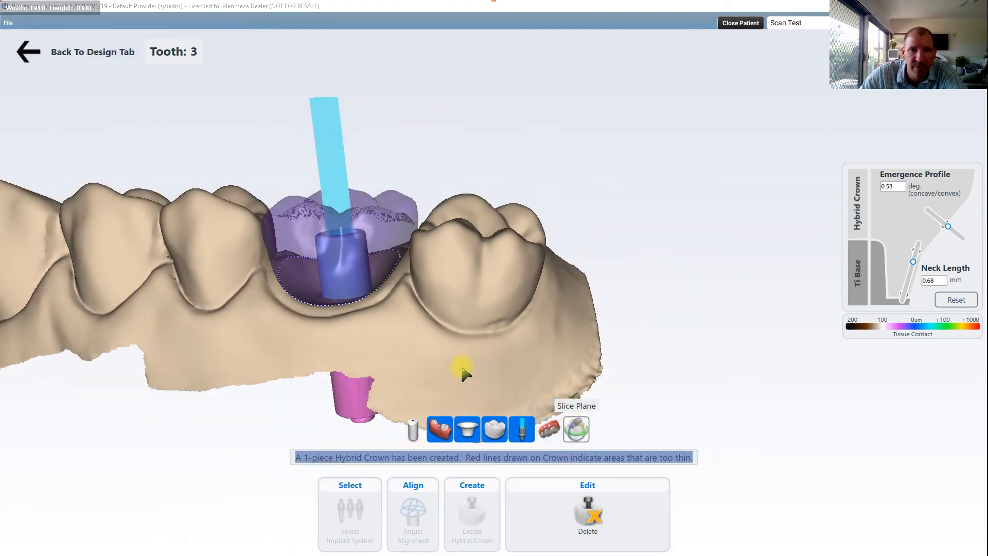
left_click(548, 430)
left_click_drag(477, 273, 397, 227)
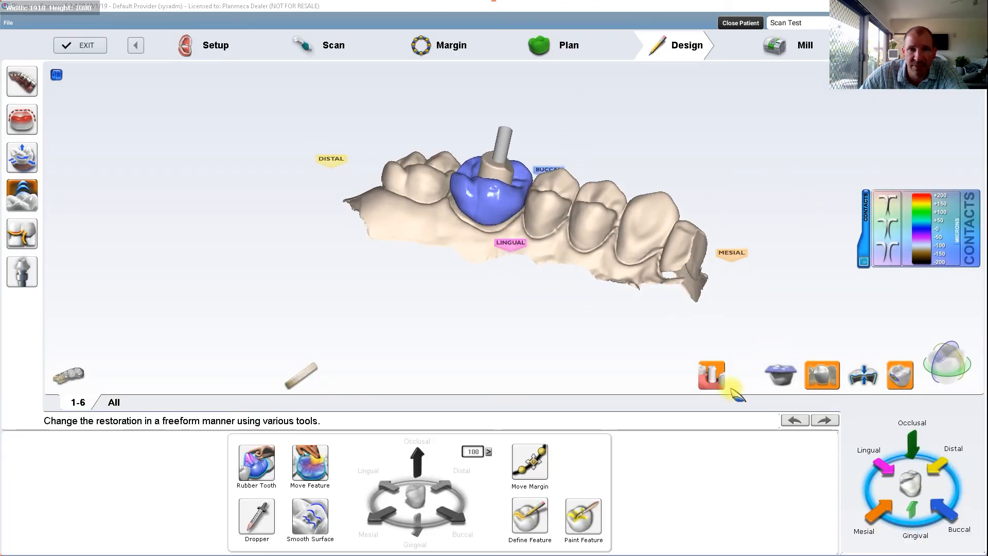
Step: Hide the scan body model and examine the contact map on the hybrid crown's mesial and gingival surfaces
left_click(714, 377)
right_click_drag(407, 86, 320, 317)
scroll(541, 202, "up", 5)
right_click_drag(604, 198, 595, 232)
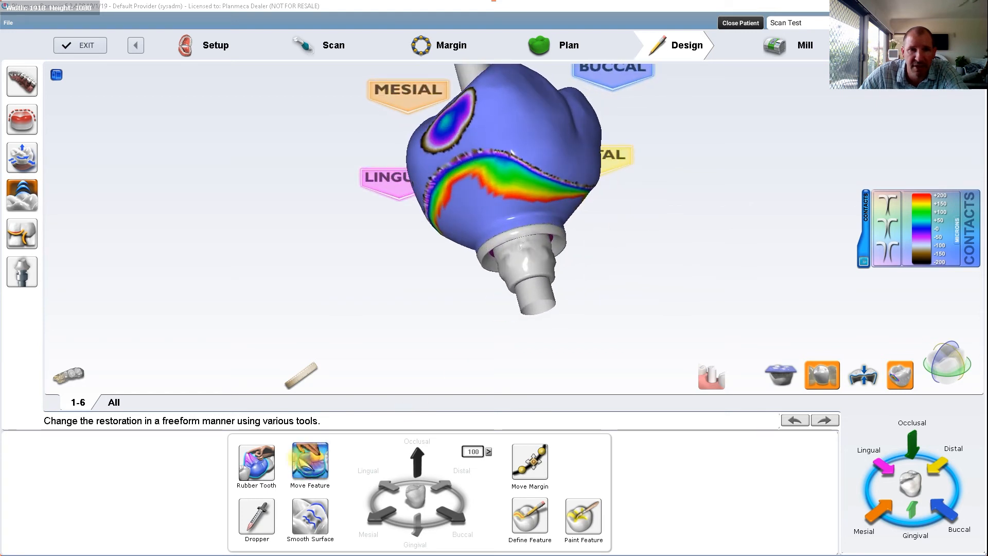
Step: Try adding thickness to the crown's gingival area near the implant with the Dropper, and undo the change
left_click(257, 515)
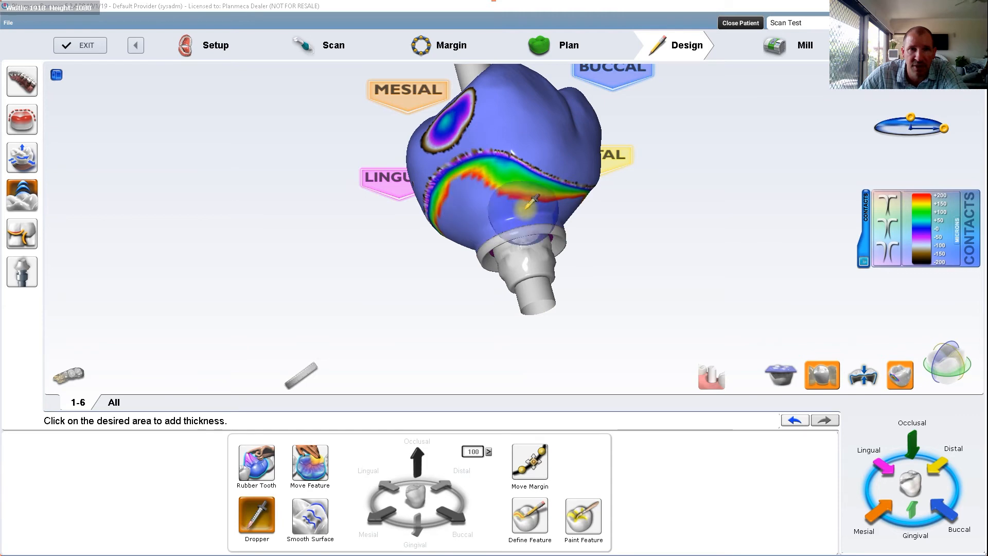
right_click_drag(602, 222, 643, 250)
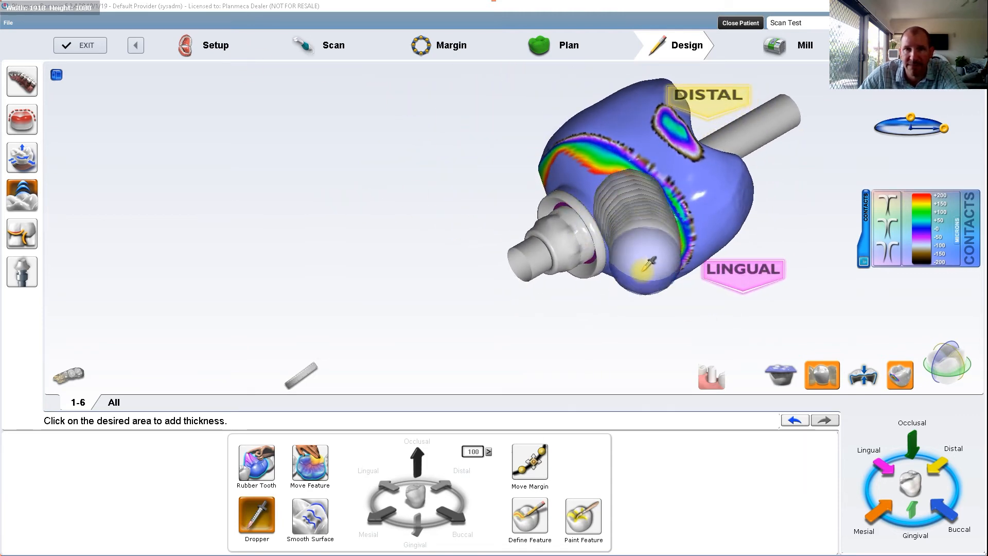
middle_click_drag(719, 248, 729, 266)
right_click_drag(729, 265, 216, 26)
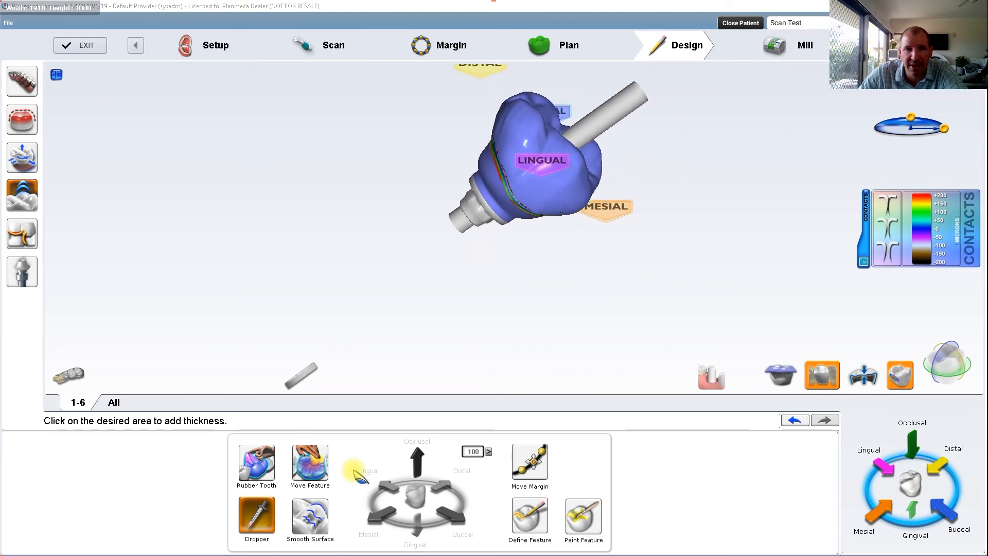
left_click(795, 420)
Step: Recheck the crown's mesial and gingival contact map and proceed to the Mill stage
right_click_drag(542, 293, 607, 235)
scroll(499, 269, "up", 5)
right_click_drag(499, 269, 540, 190)
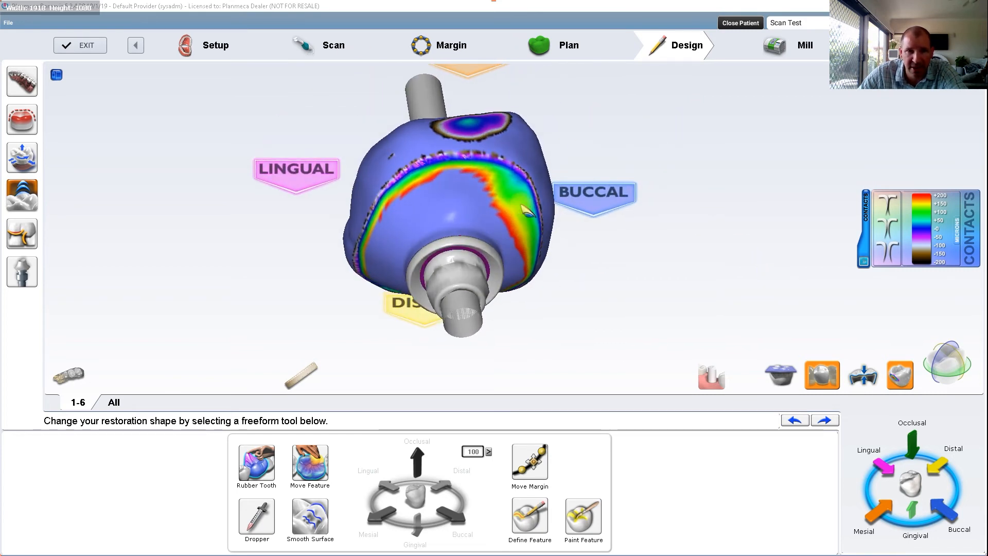
scroll(507, 227, "down", 2)
right_click_drag(525, 257, 690, 122)
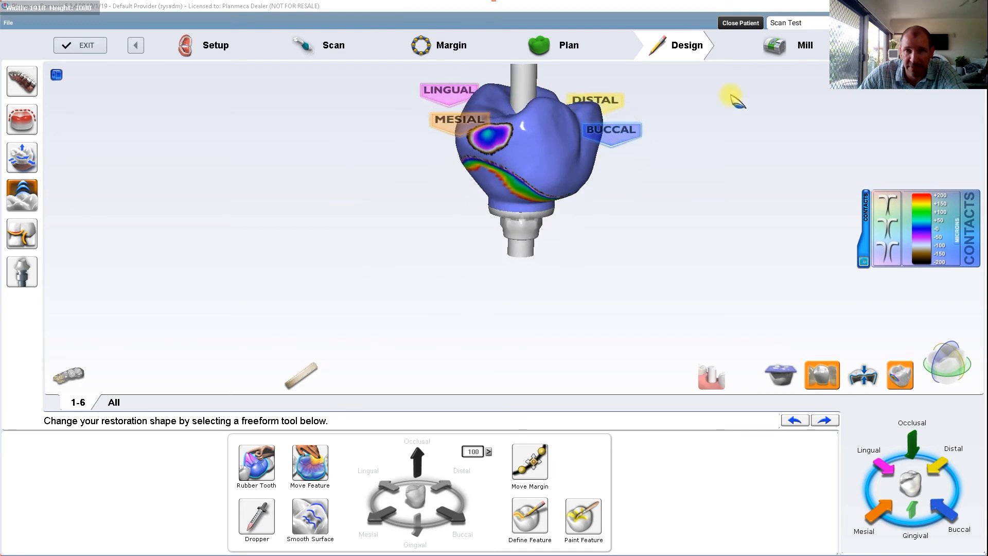
left_click(795, 49)
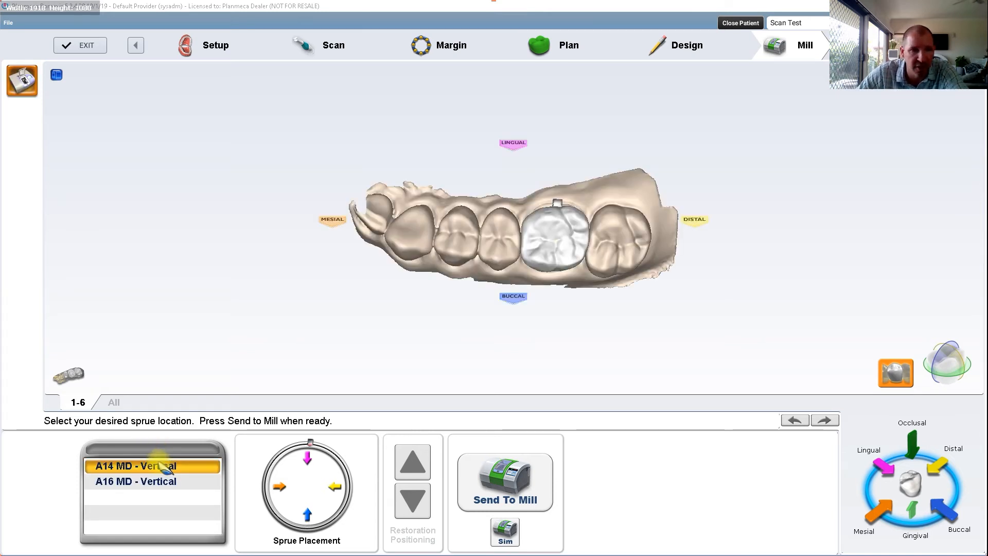
Step: Move the sprue from the lingual side toward the mesiolingual side of the crown, and hide the arch model to check it
right_click_drag(558, 205, 568, 325)
left_click_drag(310, 442, 287, 446)
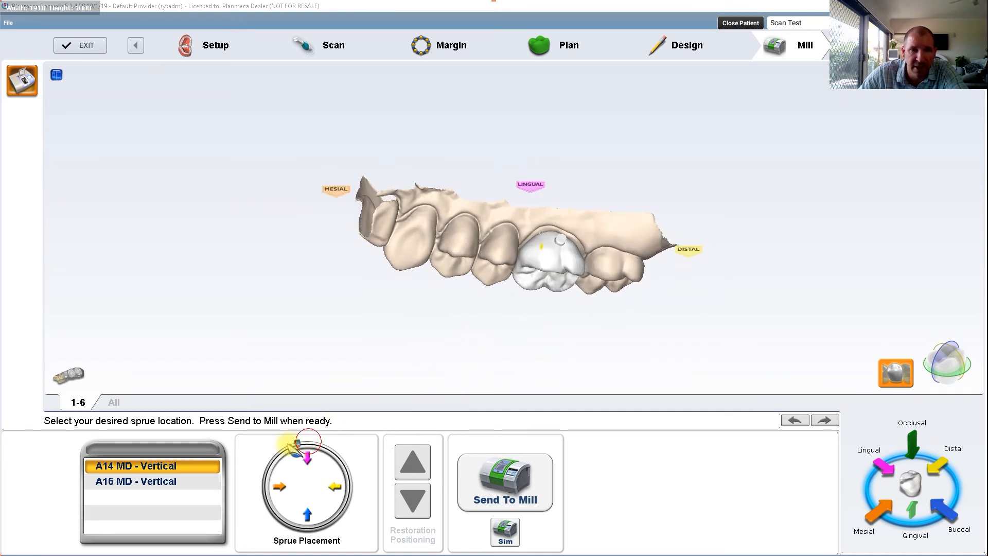
mouse_move(532, 278)
right_mouse_down()
mouse_move(662, 279)
mouse_move(555, 320)
mouse_move(529, 74)
mouse_move(577, 48)
mouse_move(553, 154)
mouse_move(582, 209)
mouse_move(552, 280)
right_mouse_up()
scroll(553, 278, "up", 5)
left_click(901, 376)
right_click_drag(712, 147, 775, 90)
scroll(775, 91, "down", 3)
right_click_drag(756, 258, 566, 260)
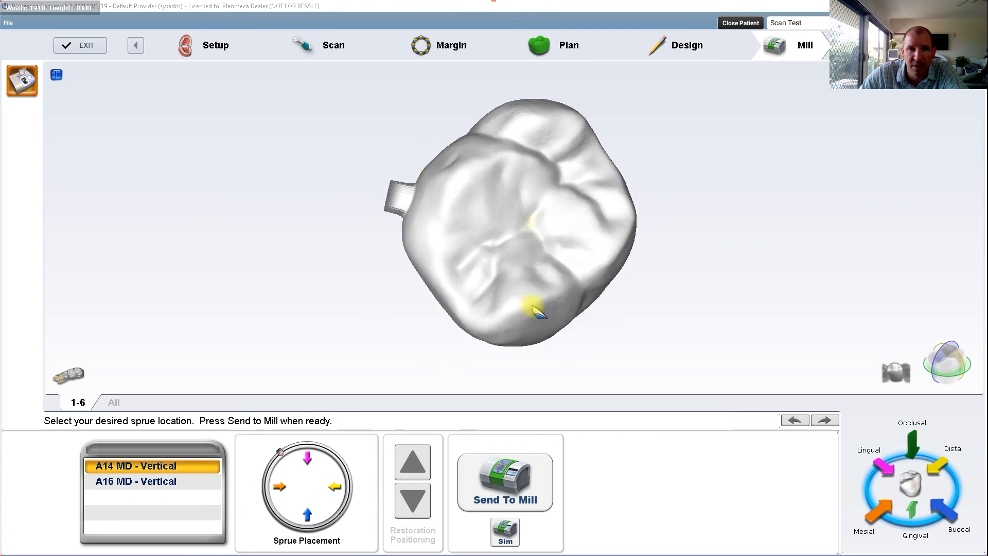
Step: Run the milling simulation with the Detailed setting and view the simulated crown from its gingival side
left_click(506, 535)
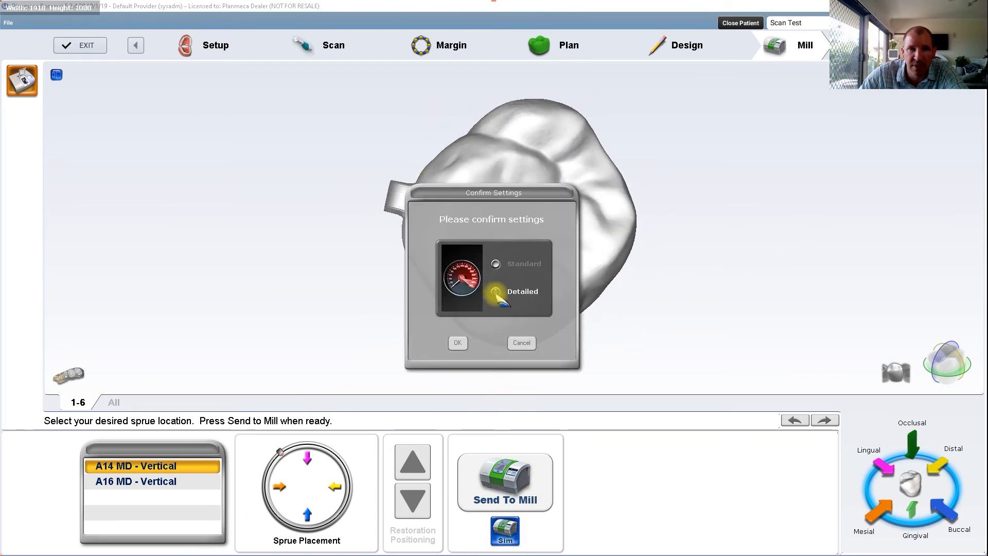
left_click(458, 343)
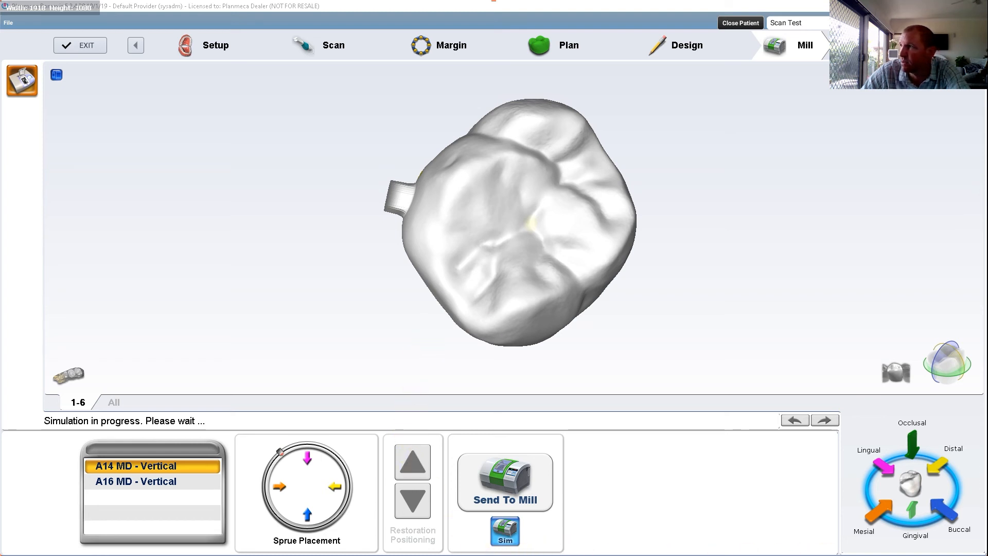
left_click_drag(719, 176, 307, 231)
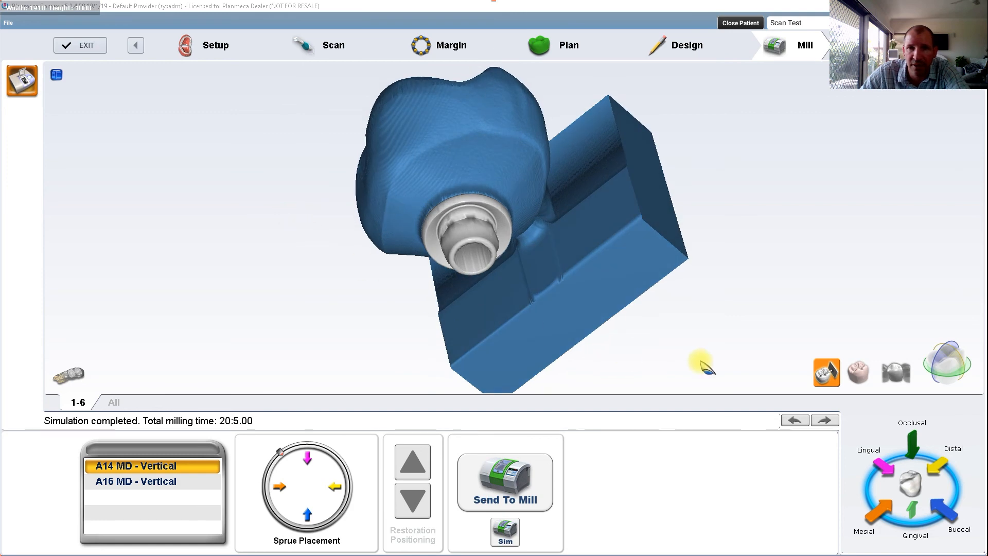
Step: Compare the designed crown with the milled simulation by viewing it alone and overlaid, and hide the design again
left_click(859, 371)
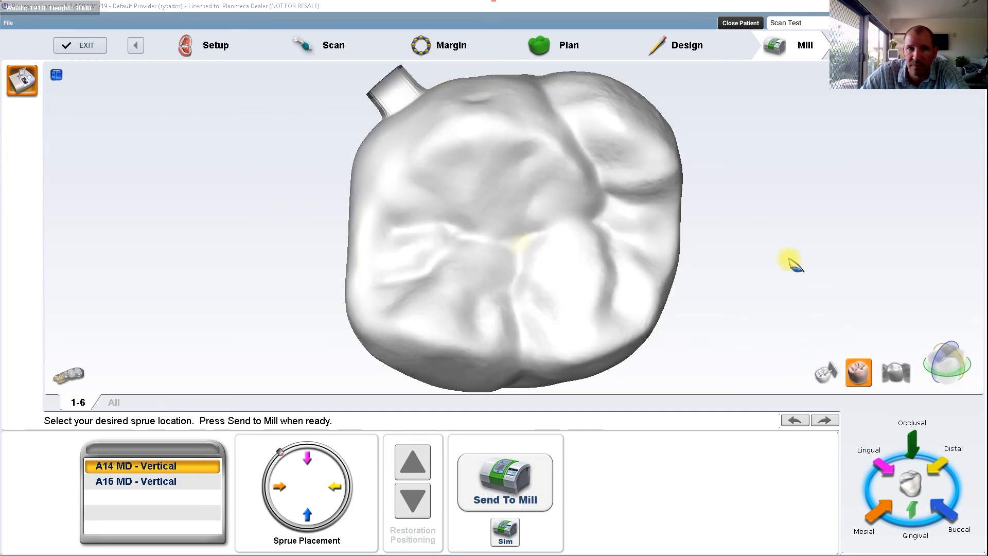
left_click(828, 372)
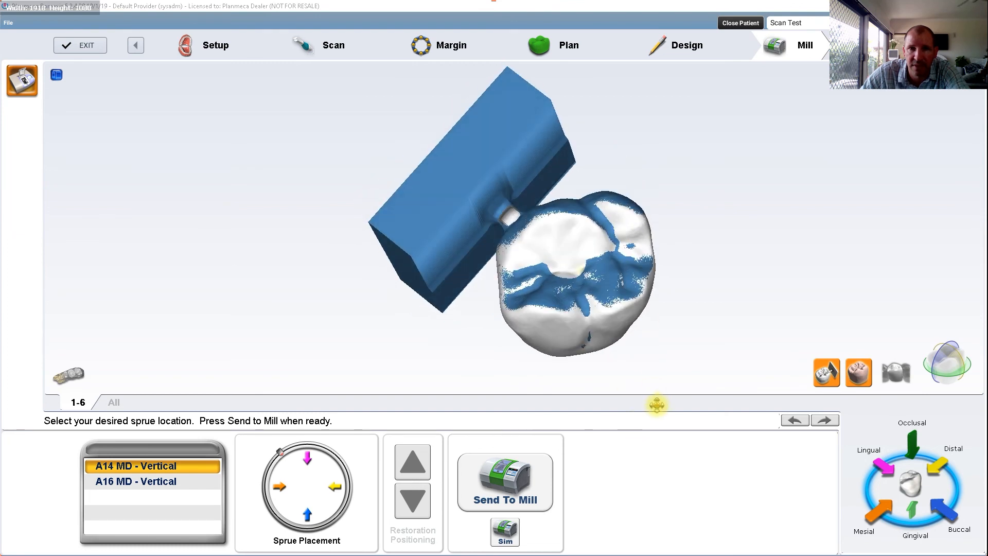
left_click(859, 373)
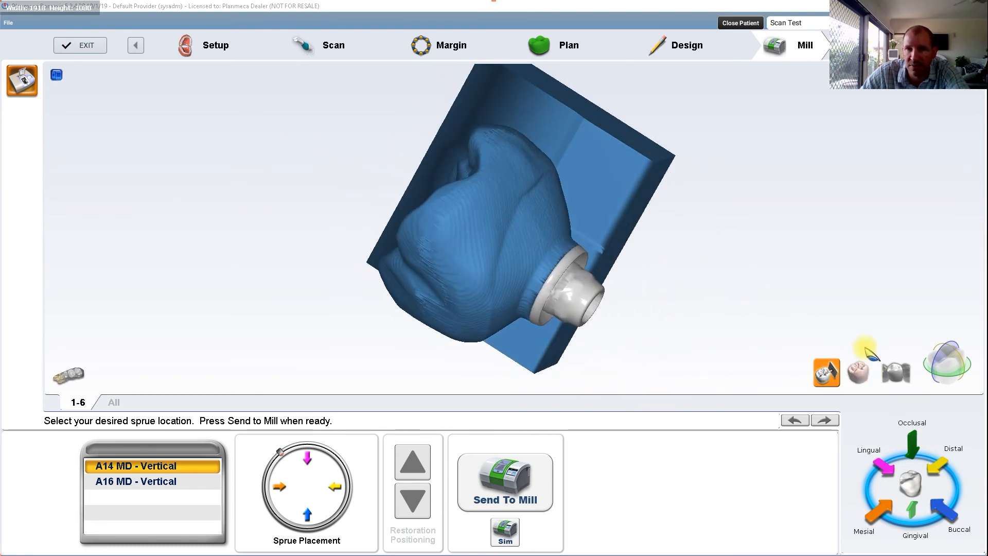
Step: Show the arch model around the simulated crown and examine its occlusal surface and screw access hole
left_click(909, 380)
right_click_drag(741, 285, 704, 258)
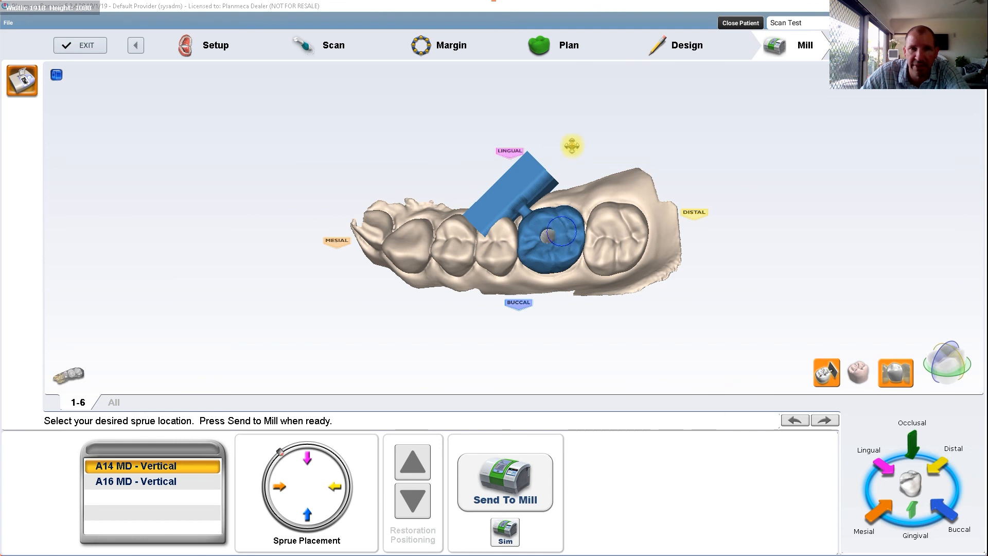
right_click_drag(565, 145, 582, 169)
scroll(585, 118, "up", 2)
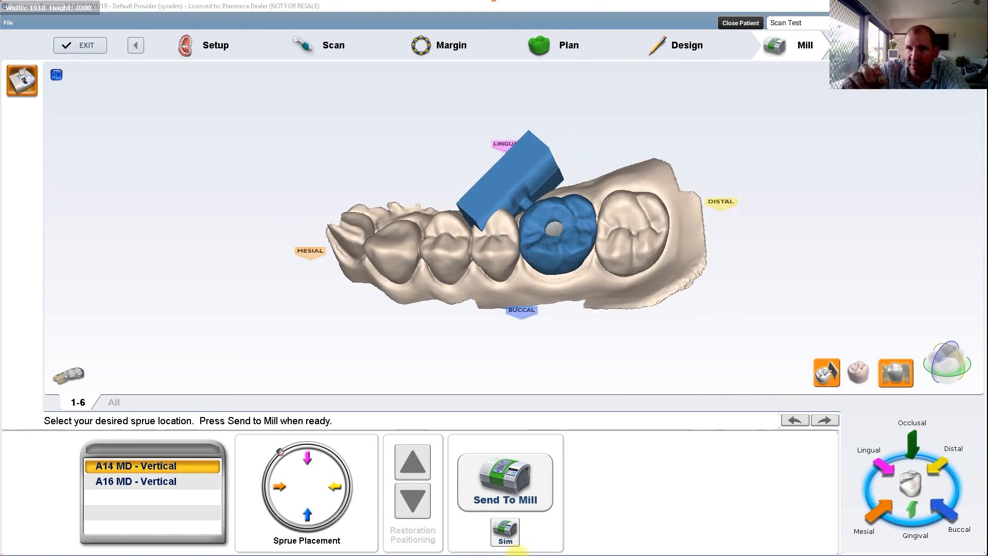